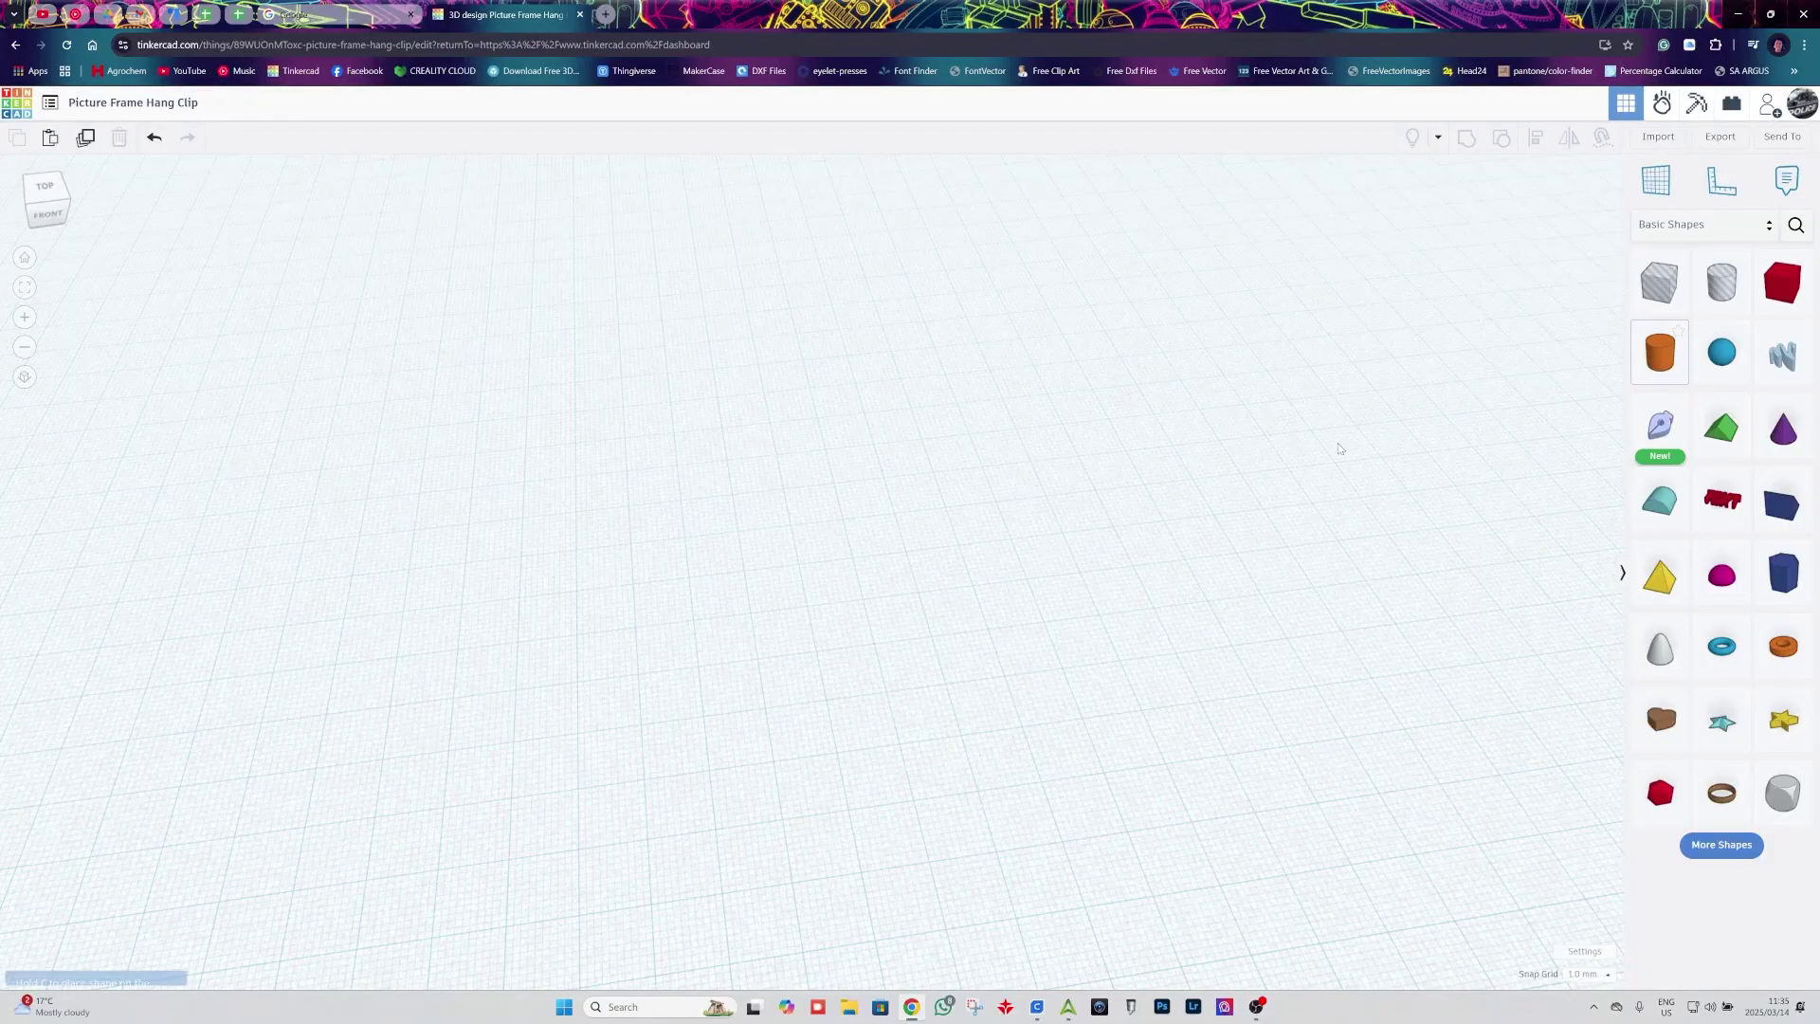
Place a solid cylinder on the workplane and raise its segment count to 10
click(792, 572)
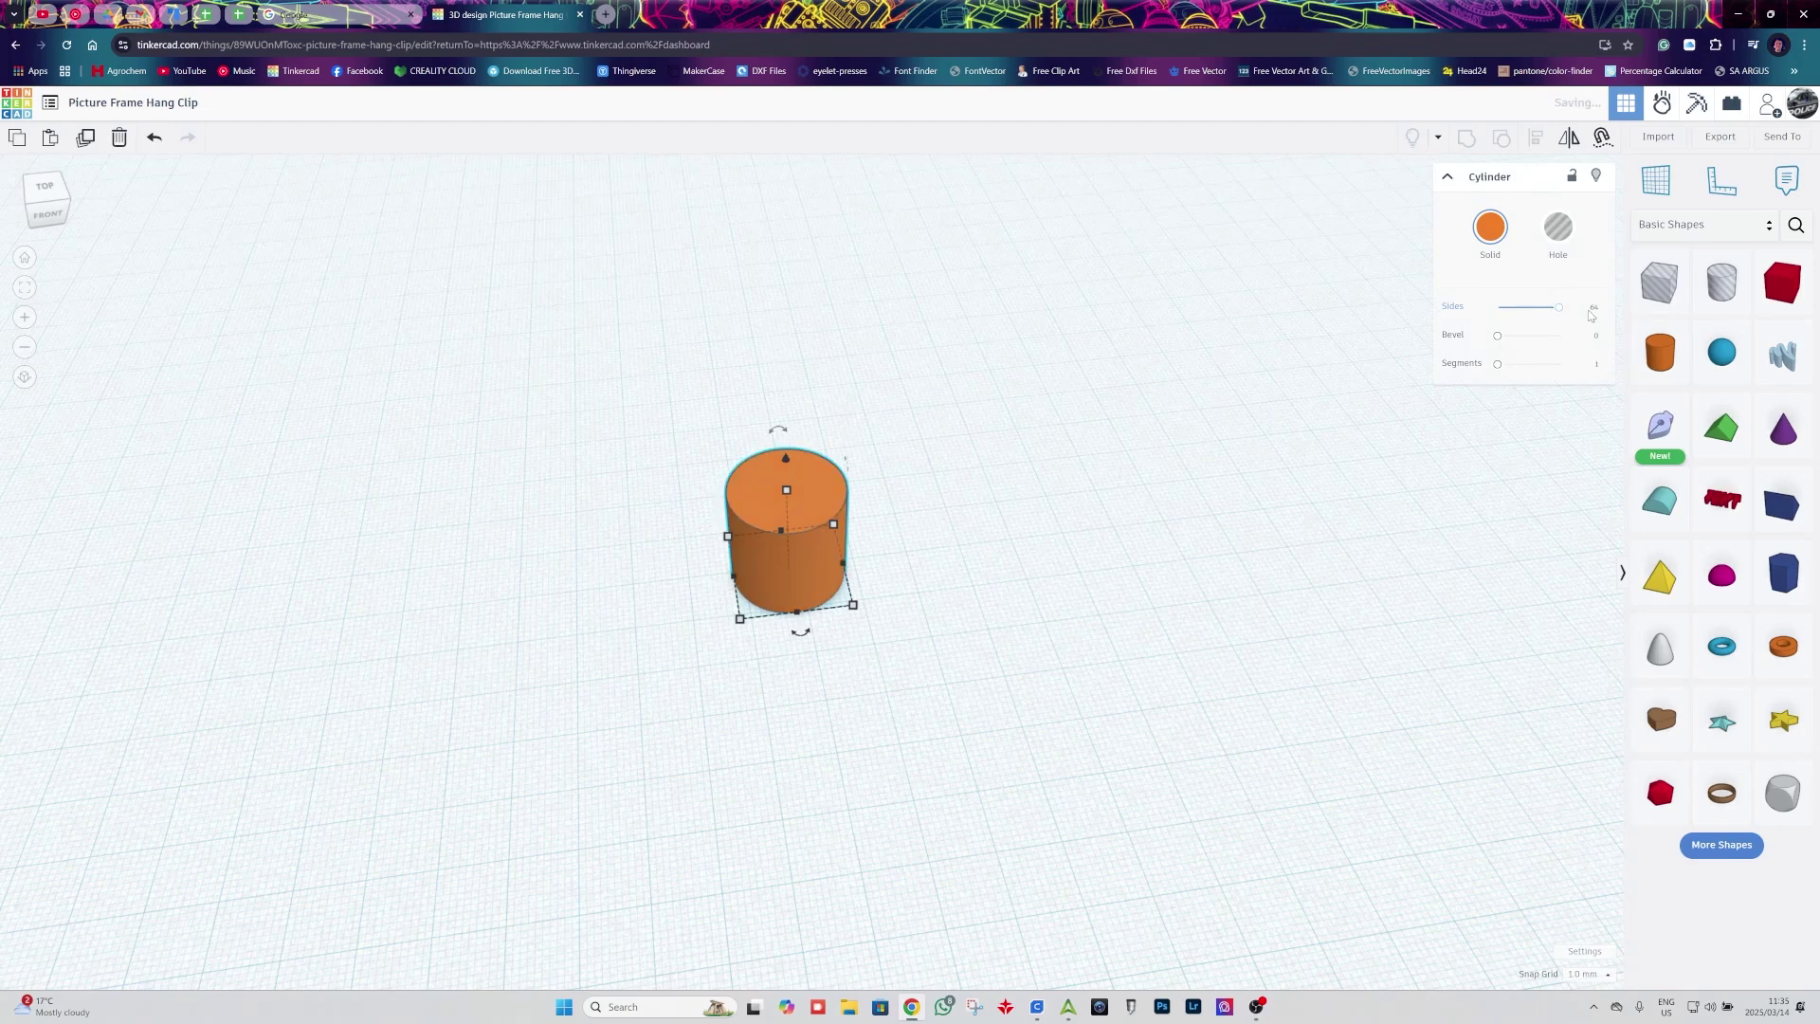
drag(1496, 364, 1559, 364)
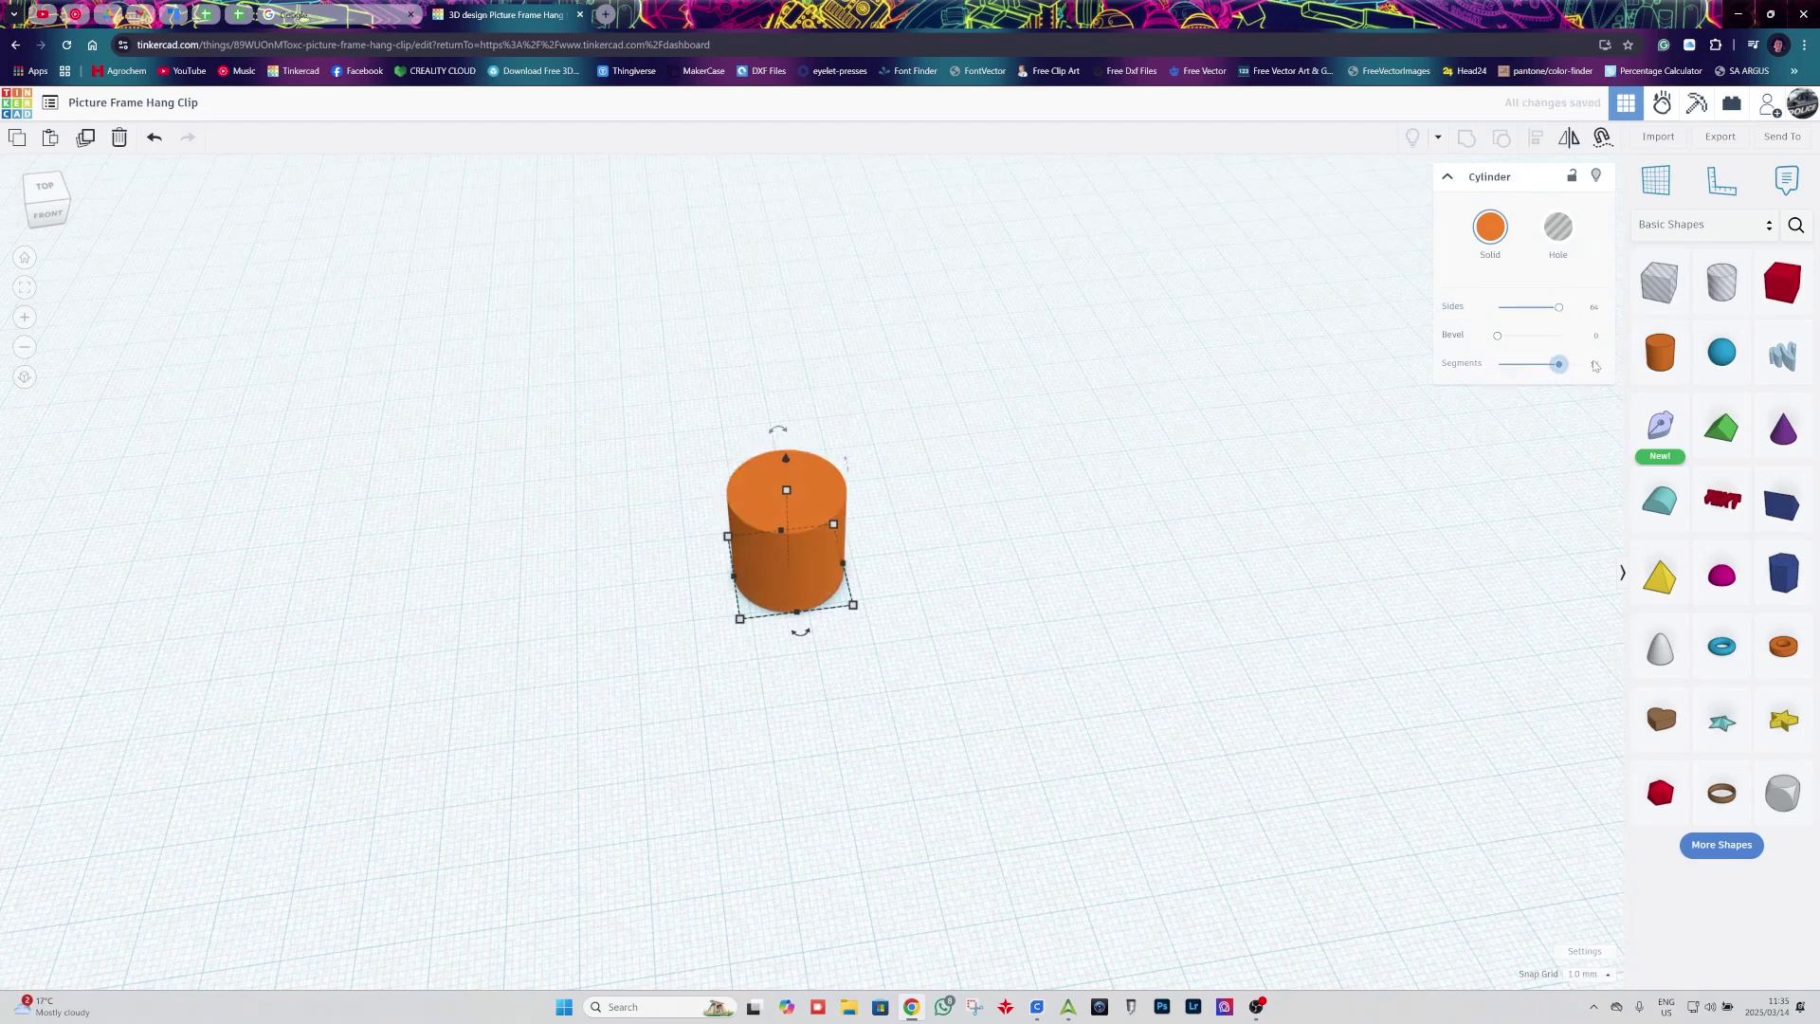
click(1024, 505)
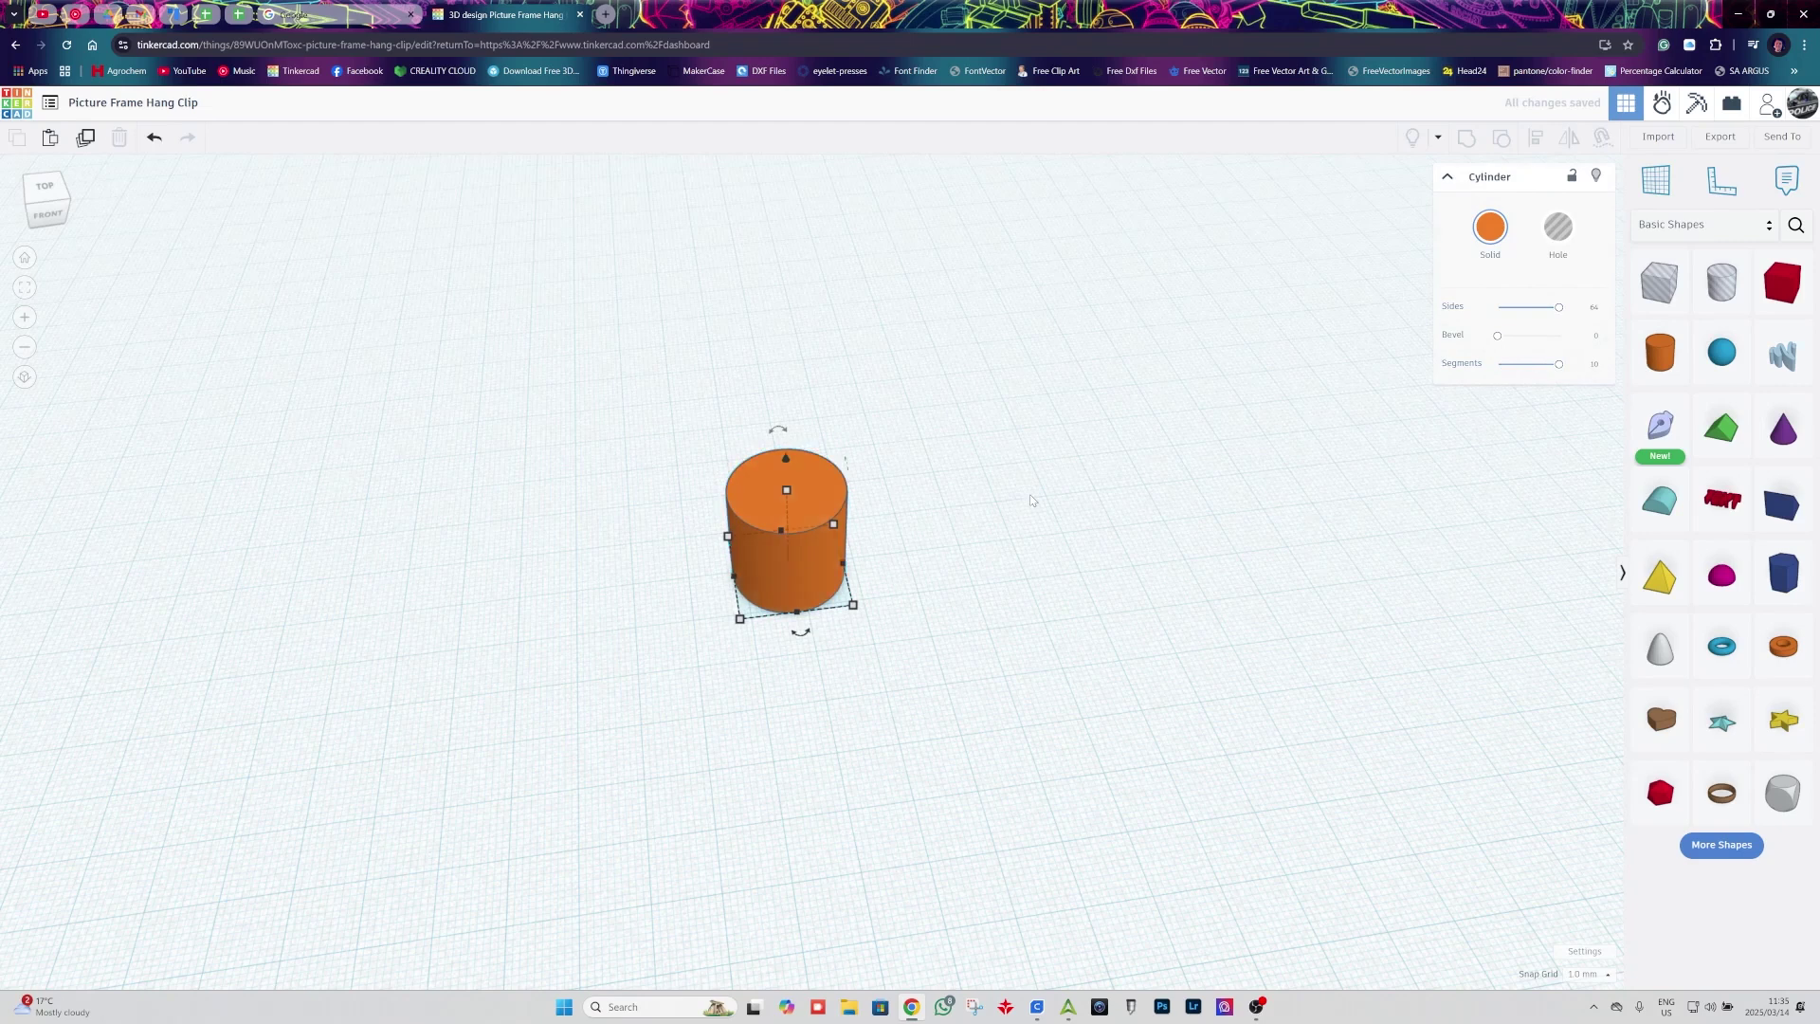
click(818, 537)
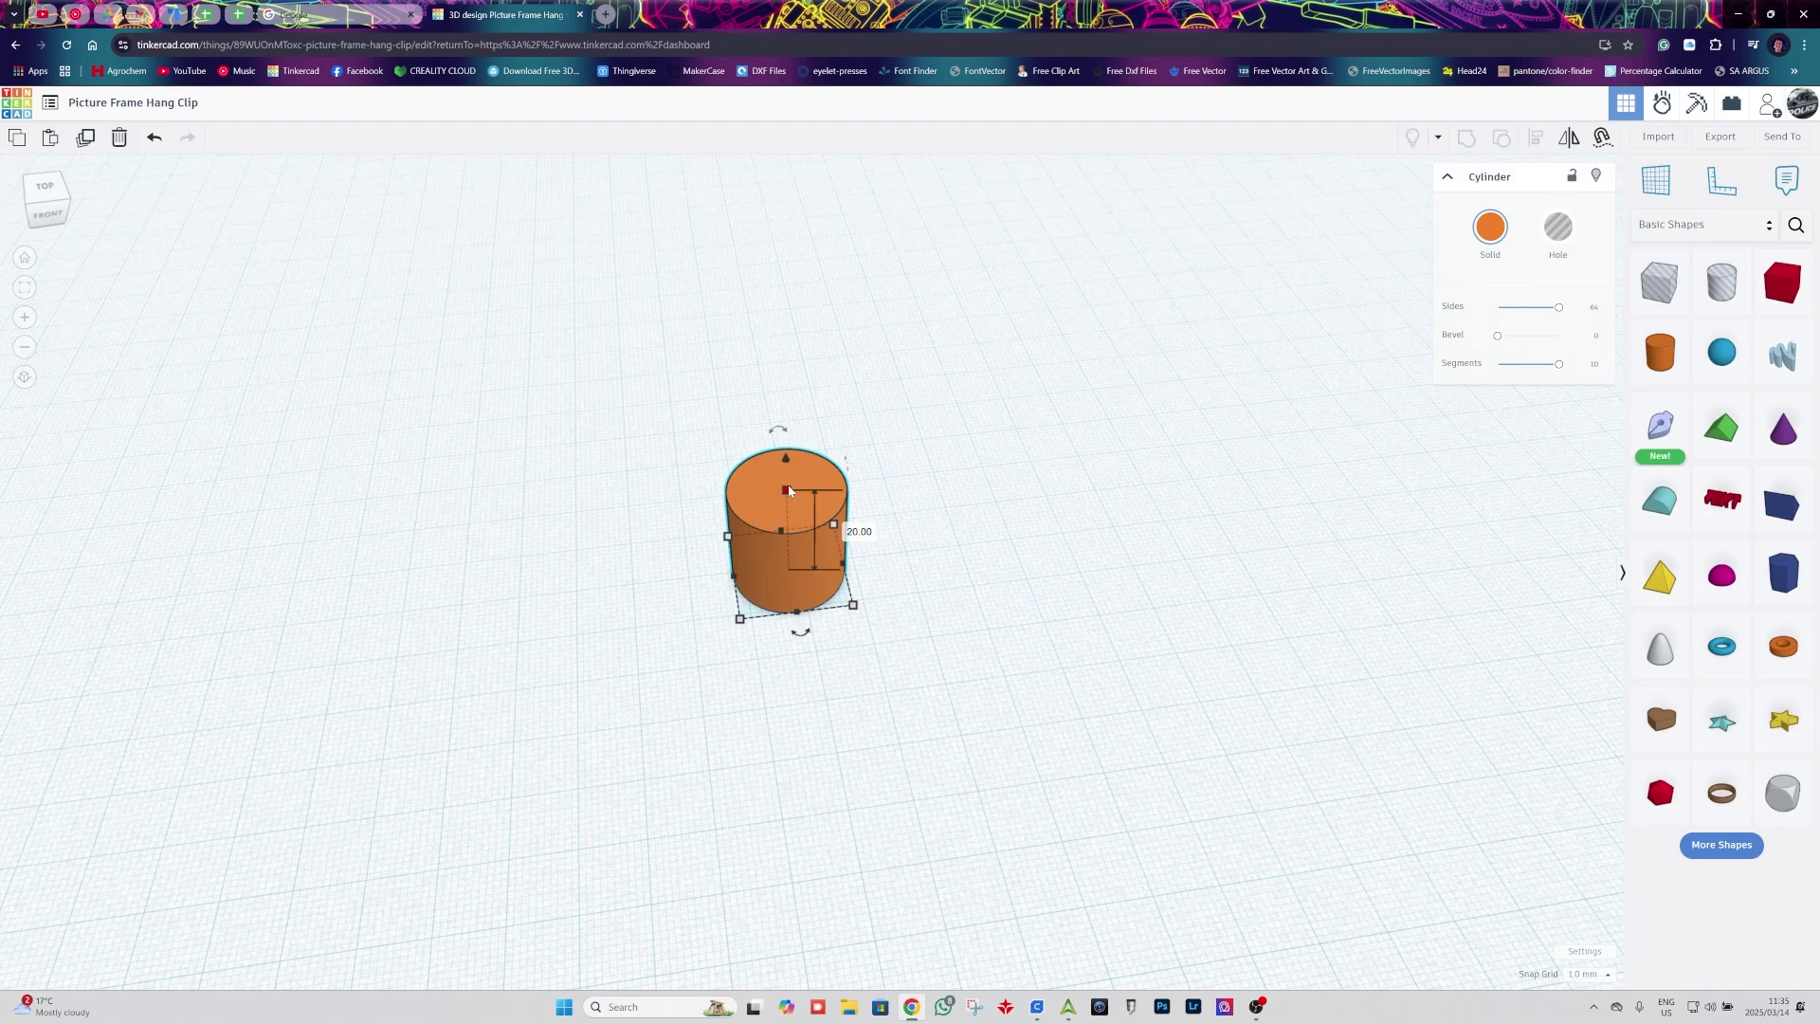
Resize the cylinder to height 4, width 40 and depth 30 mm
click(790, 490)
click(868, 532)
text(4)
key(Return)
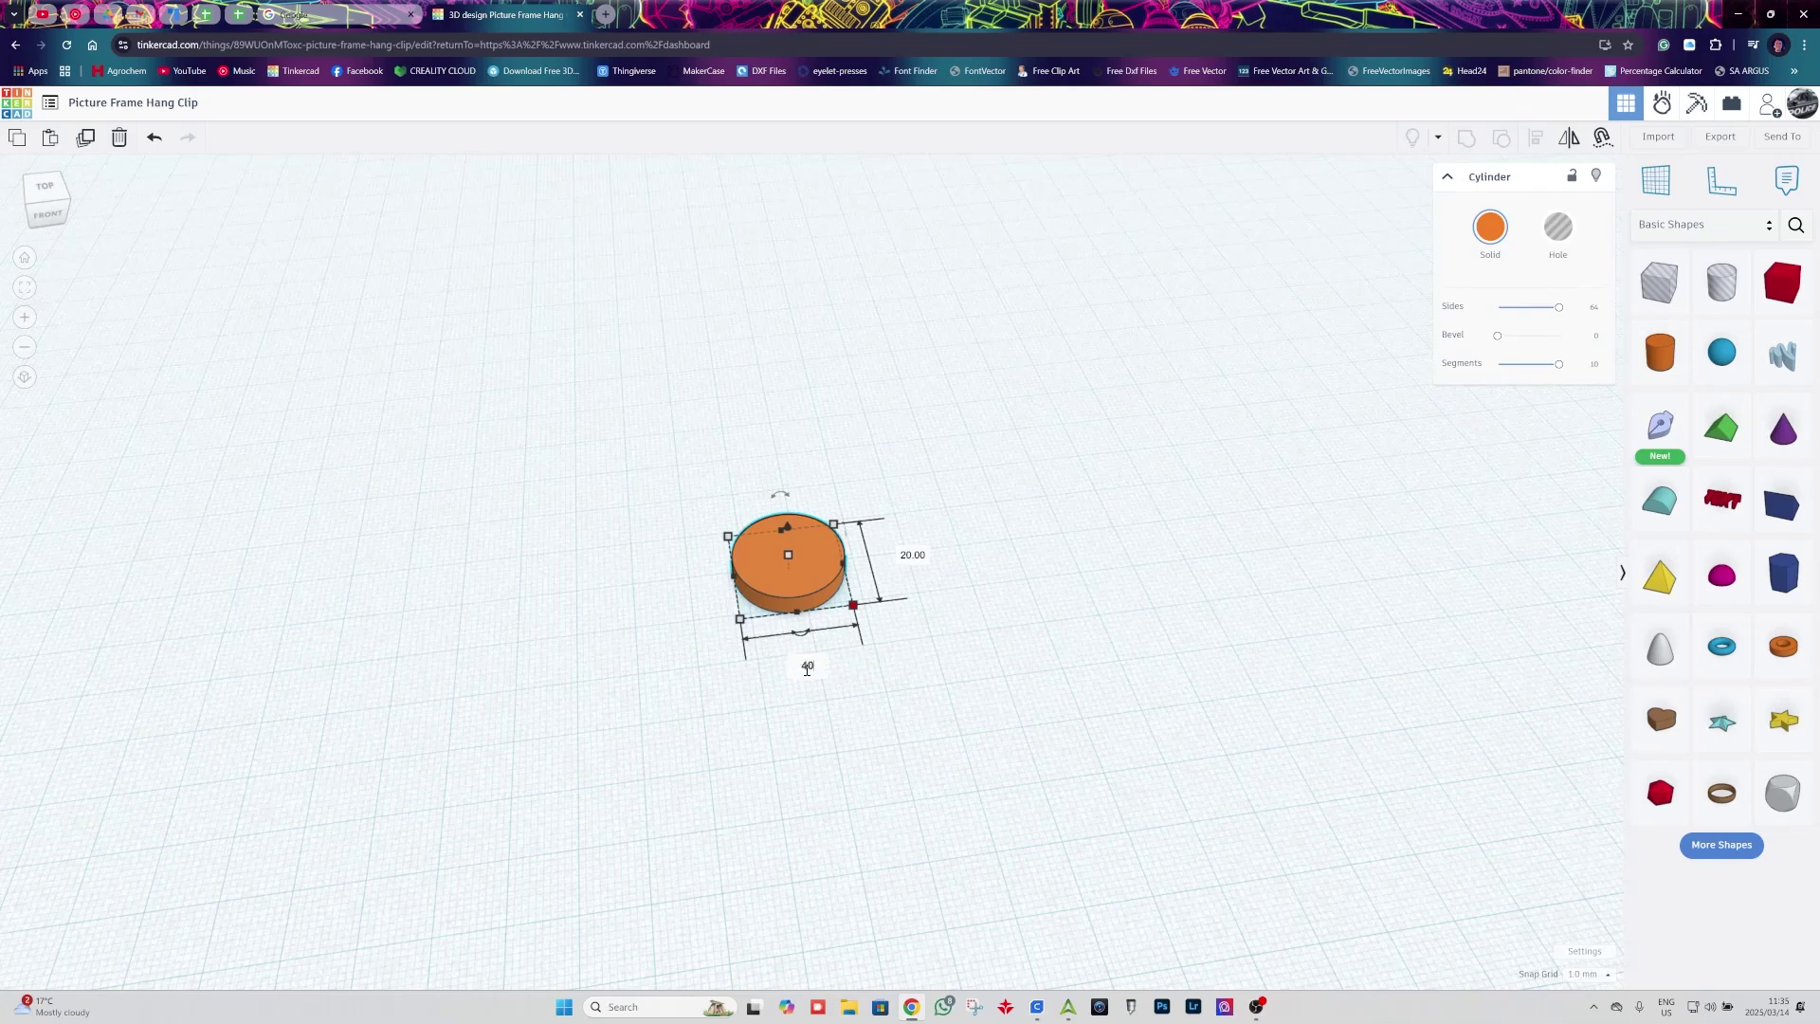
key(Return)
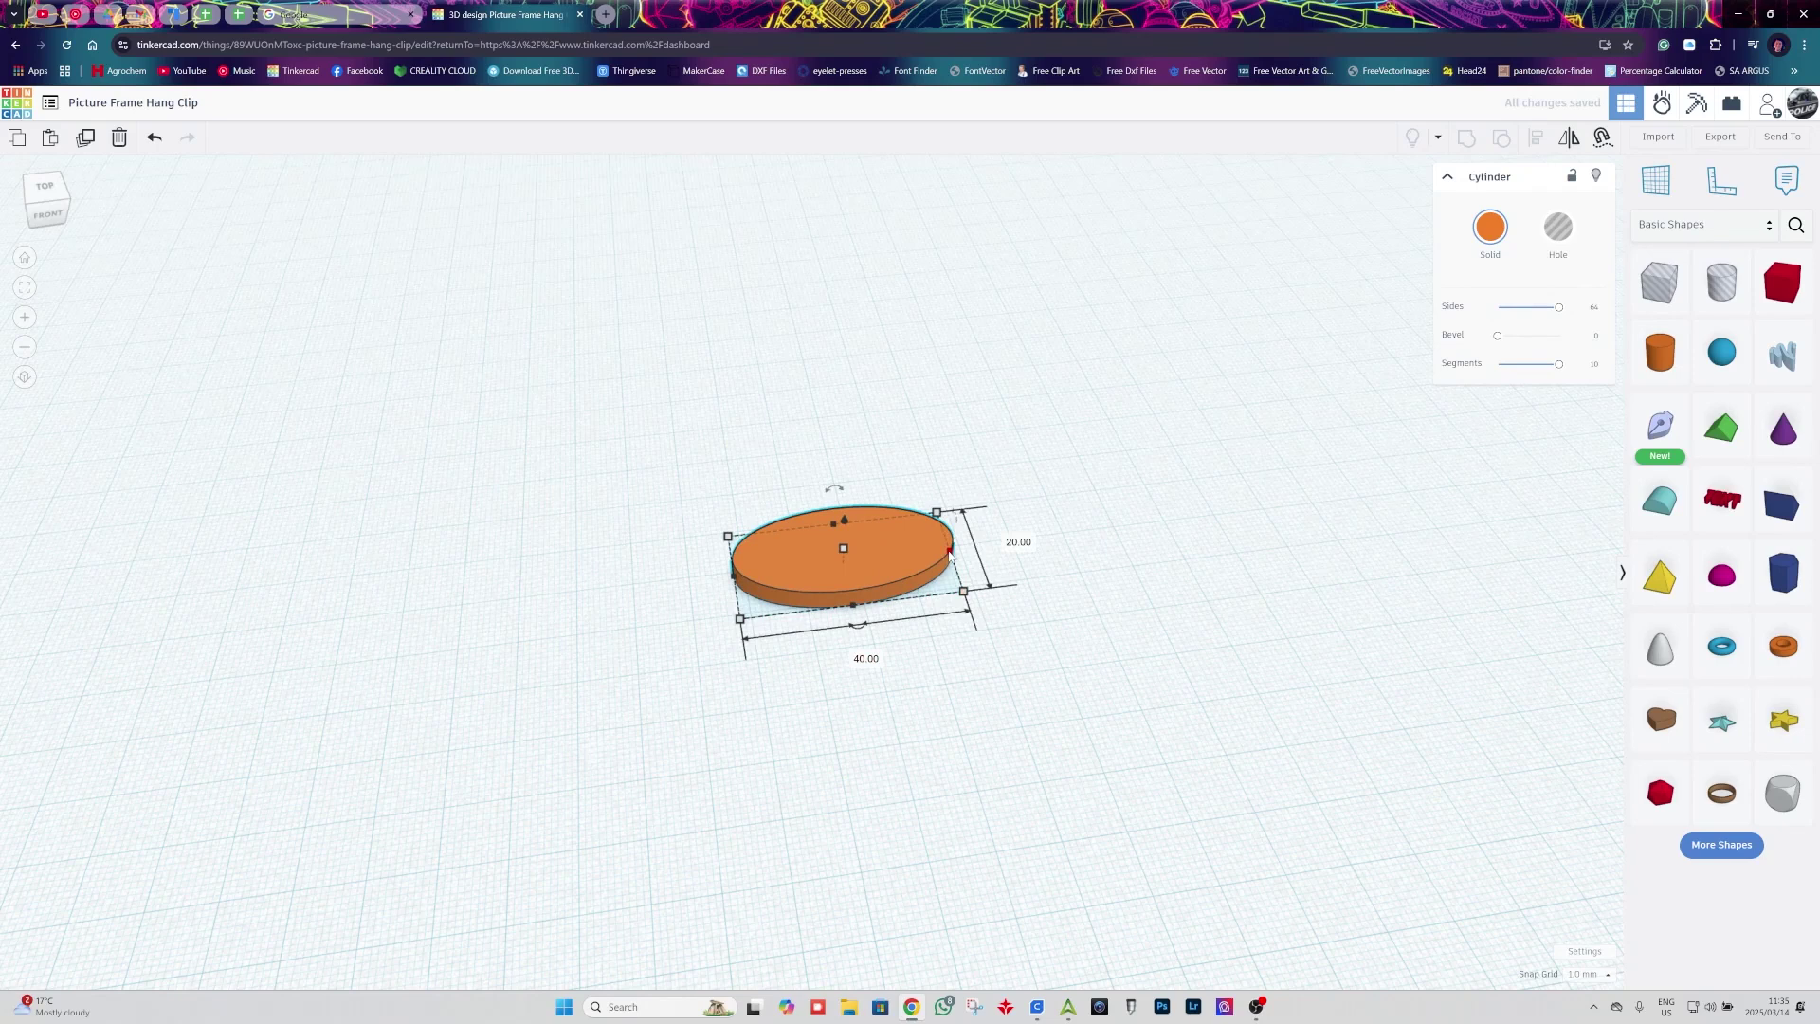
click(1016, 540)
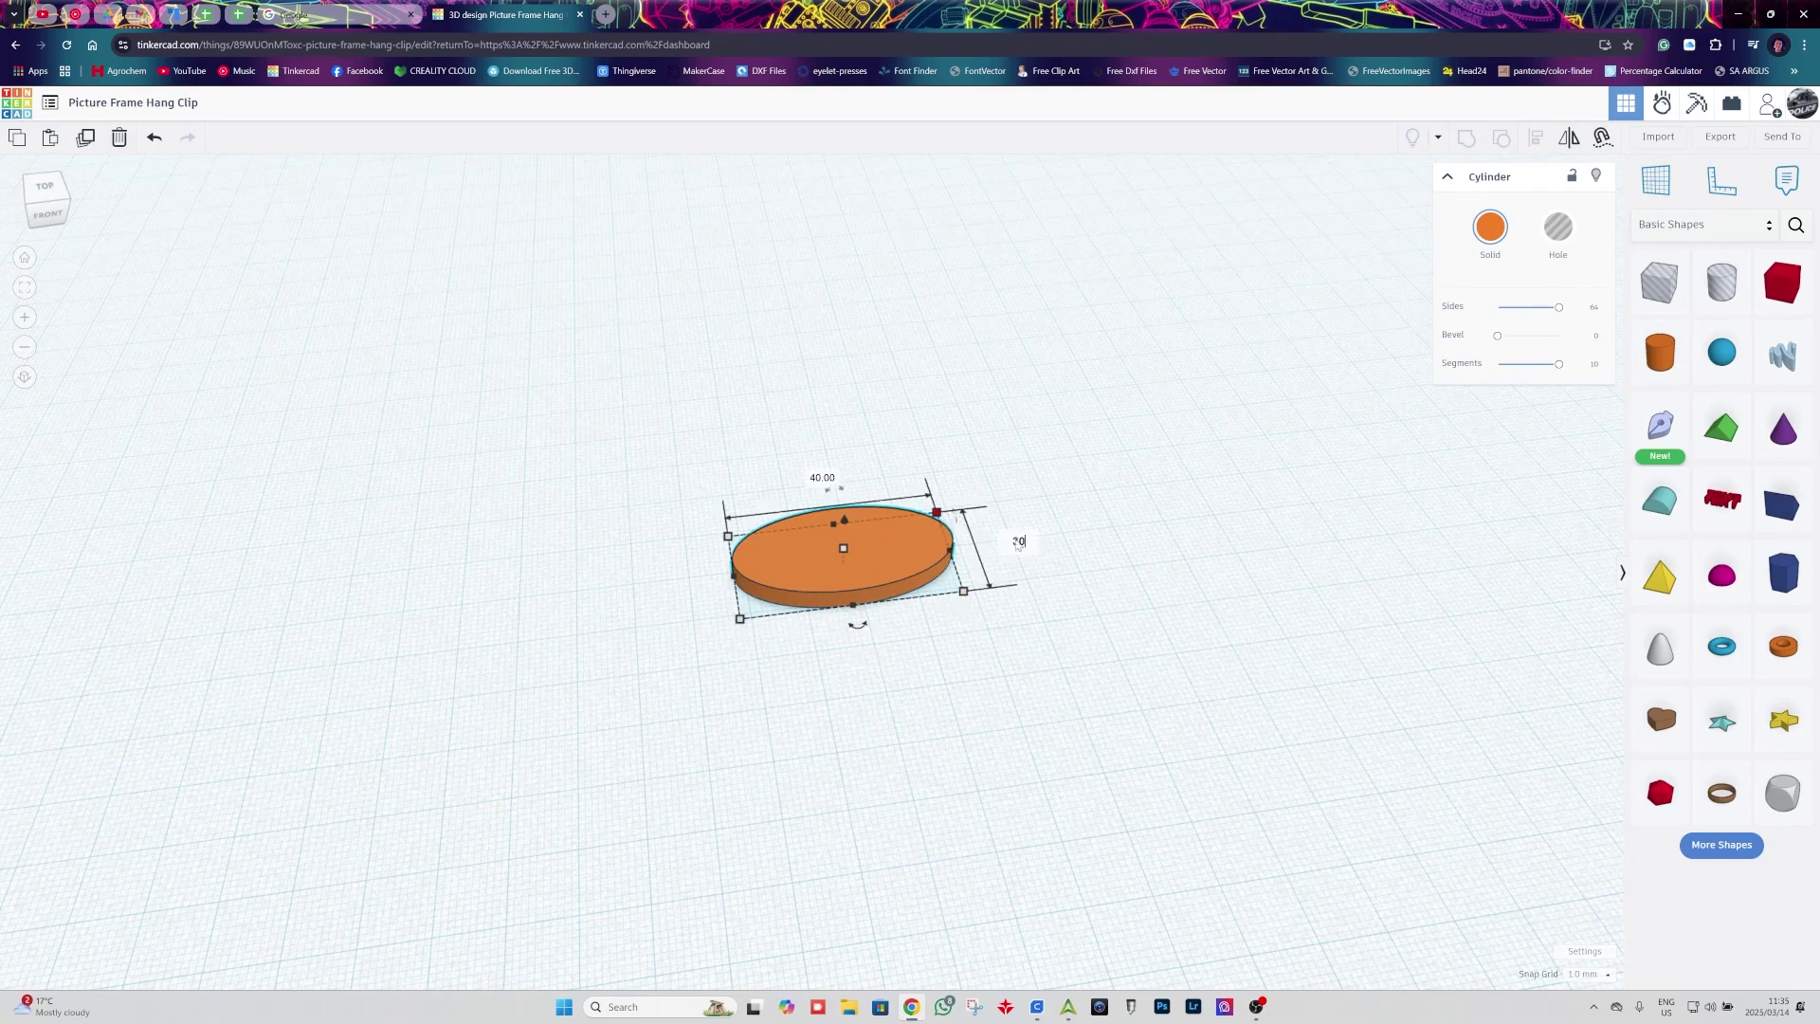
key(Return)
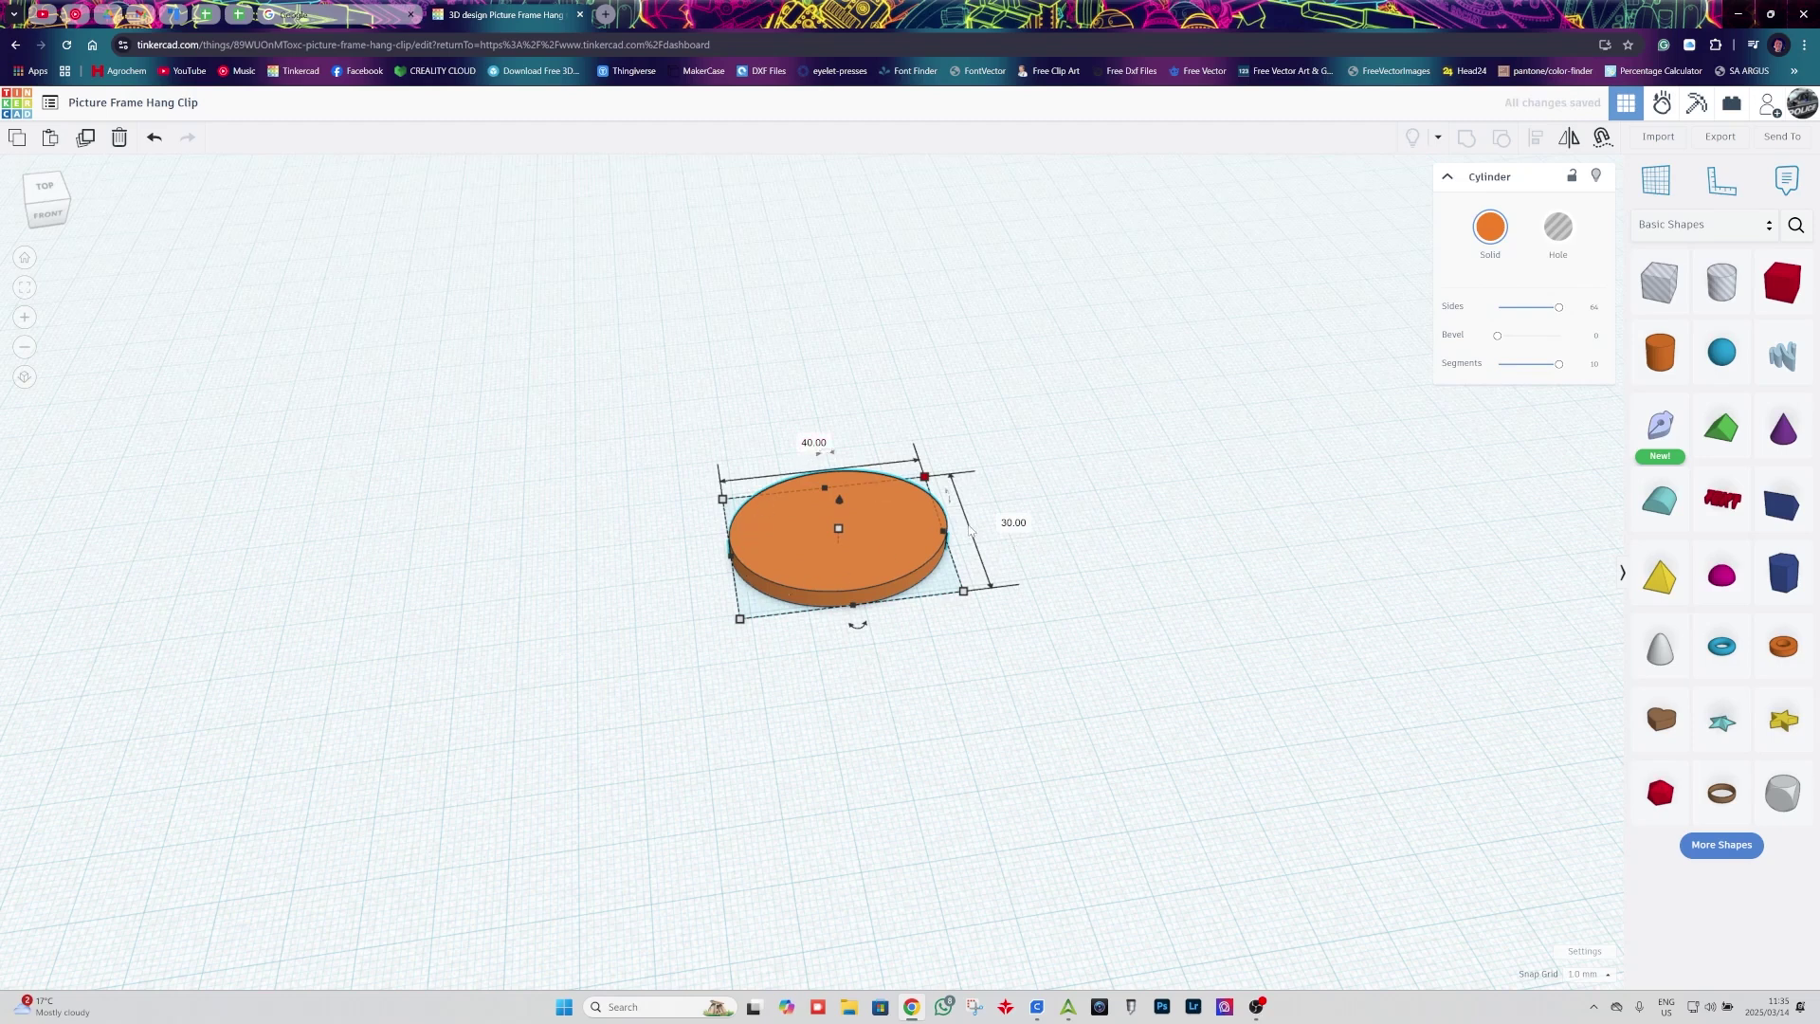
click(1128, 521)
Add a 4 mm thick, 15 mm long box, rotate it and set it on the disc
click(832, 548)
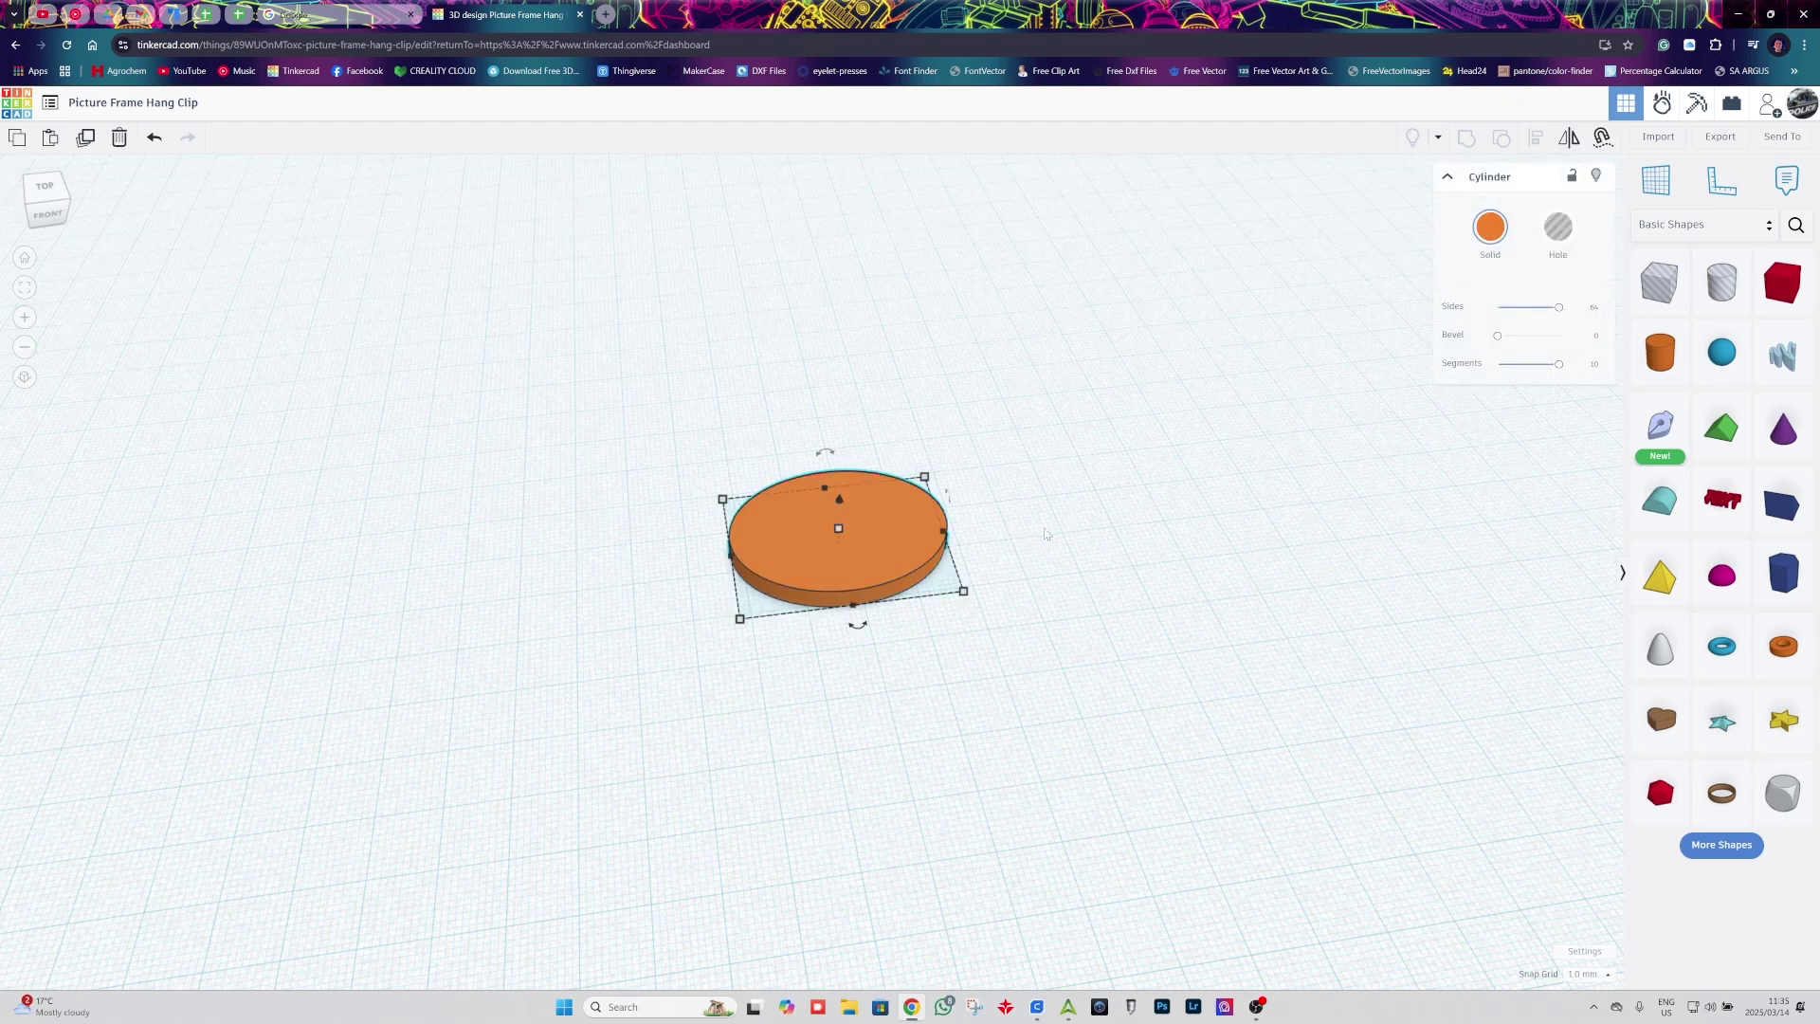
click(1251, 534)
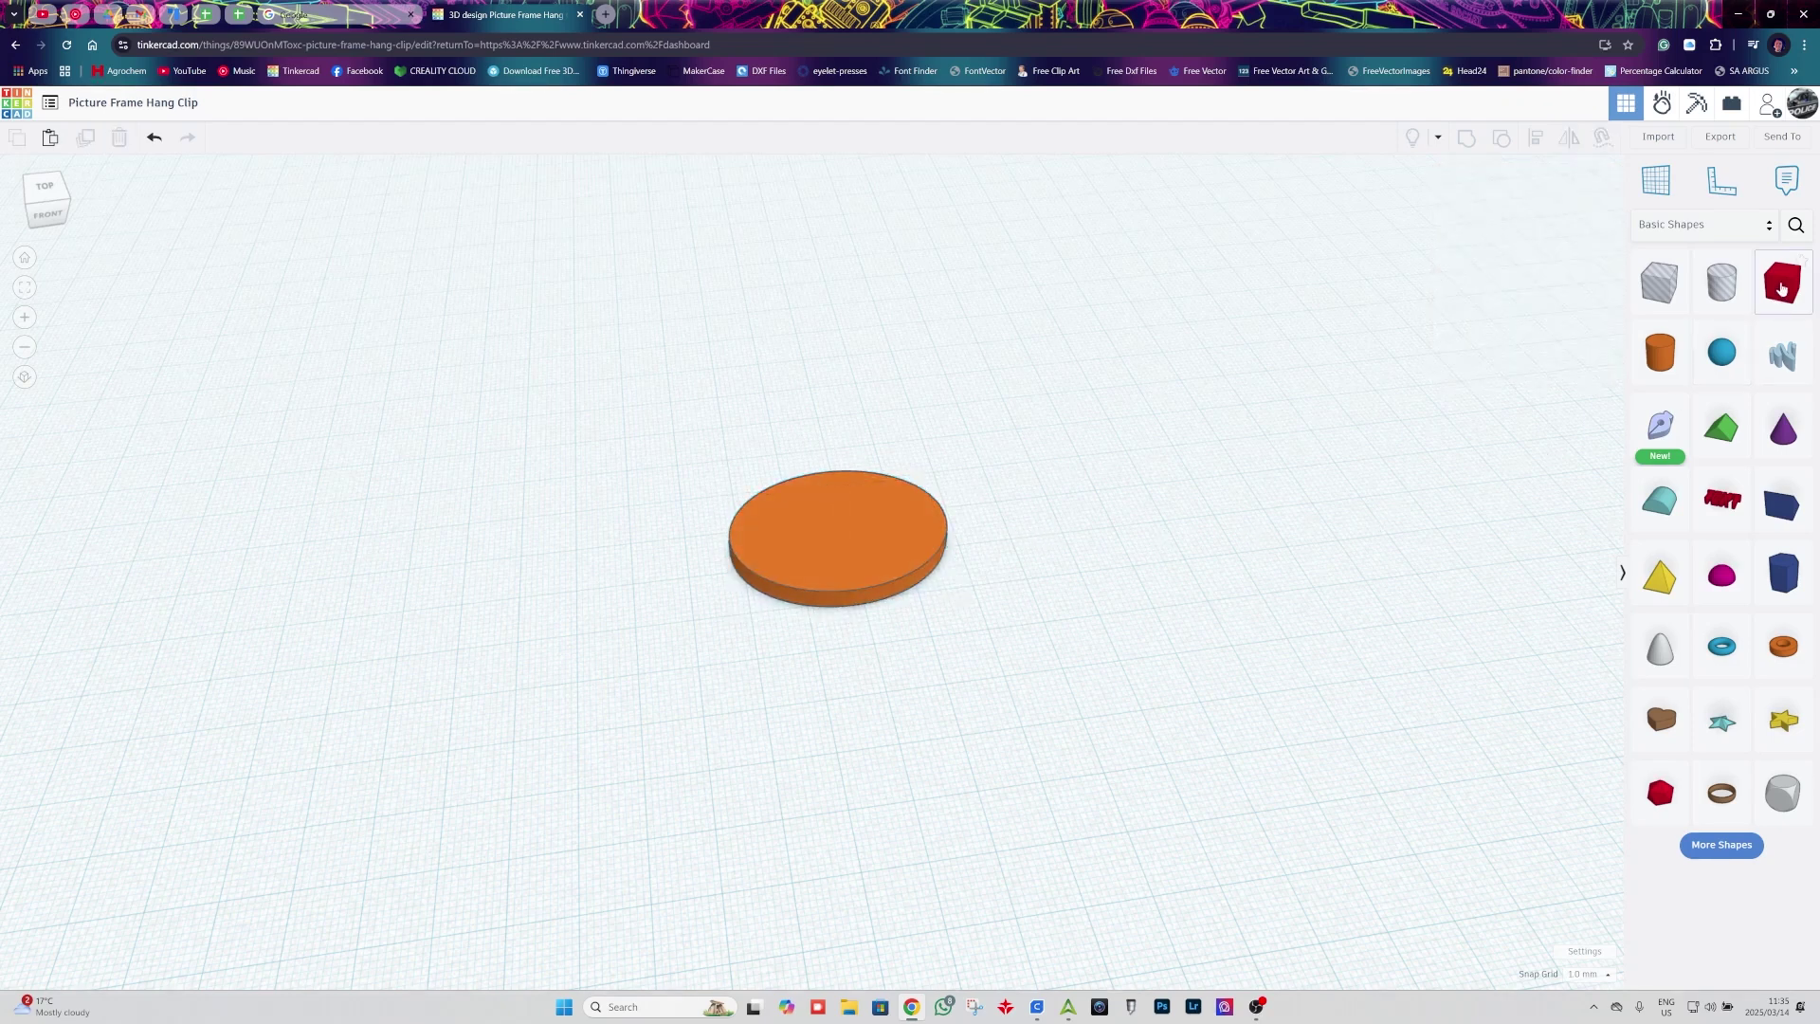
drag(1782, 283, 985, 532)
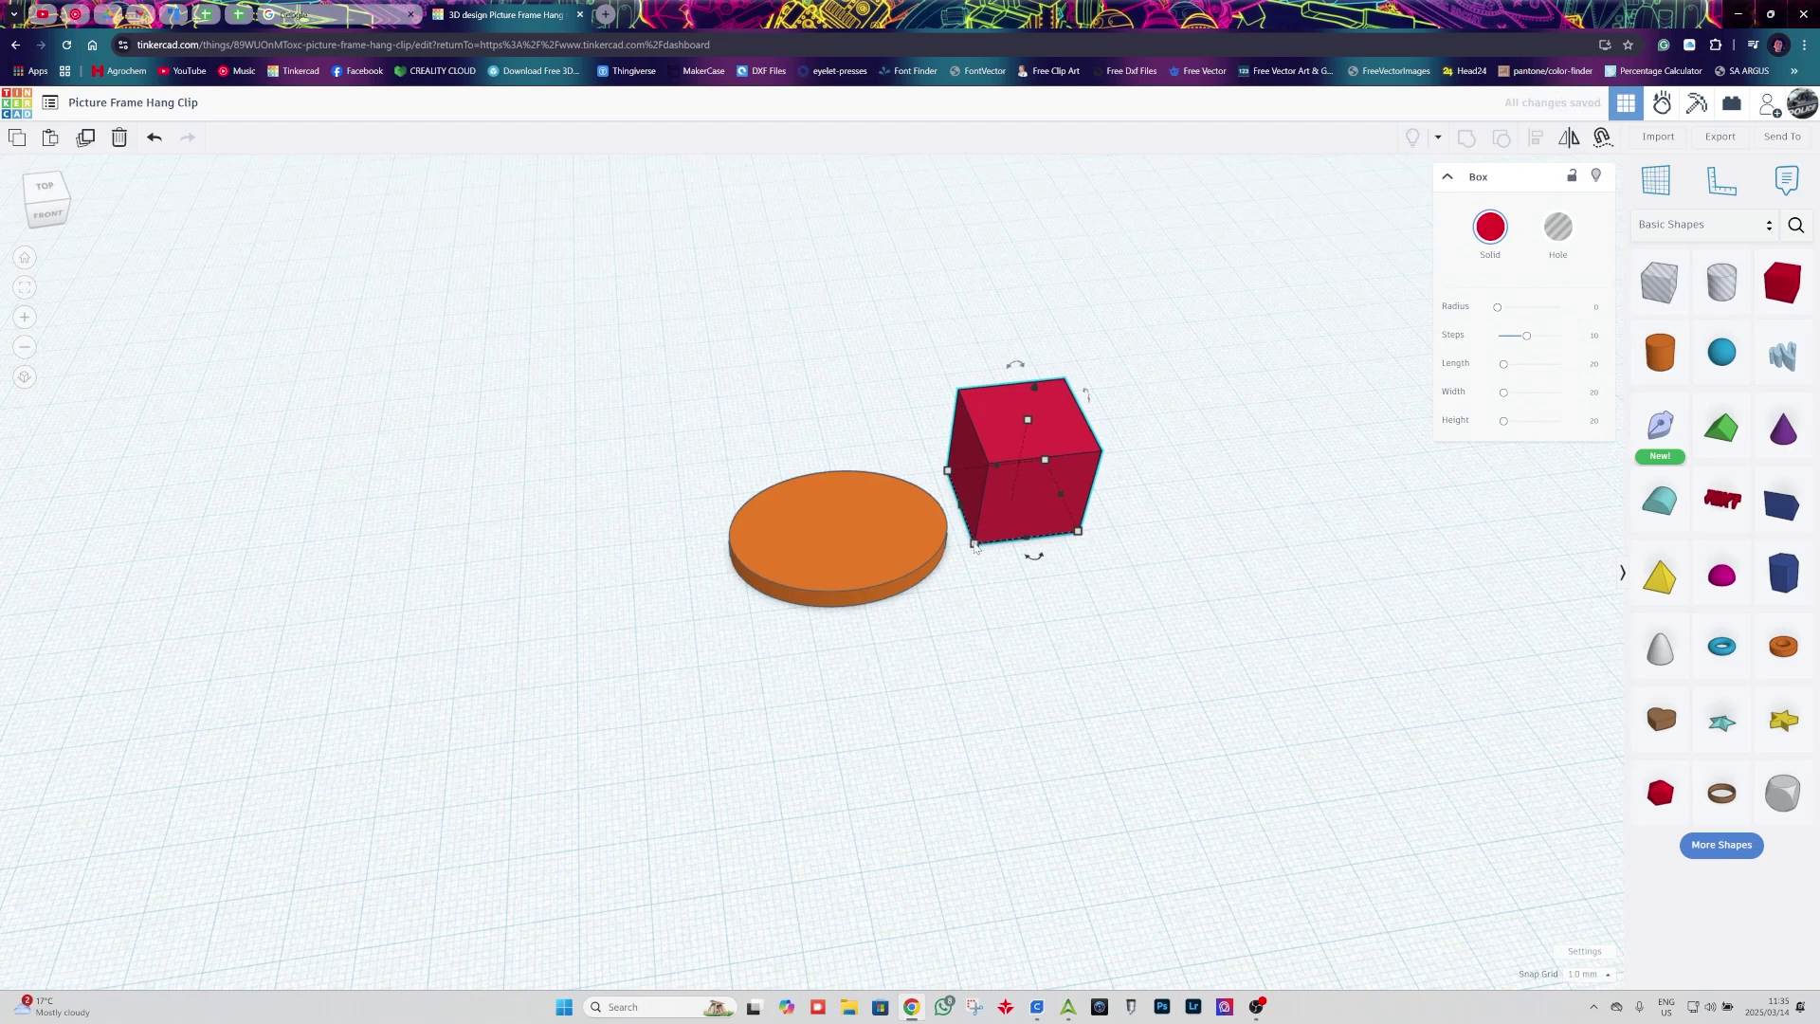
mouse_move(976, 546)
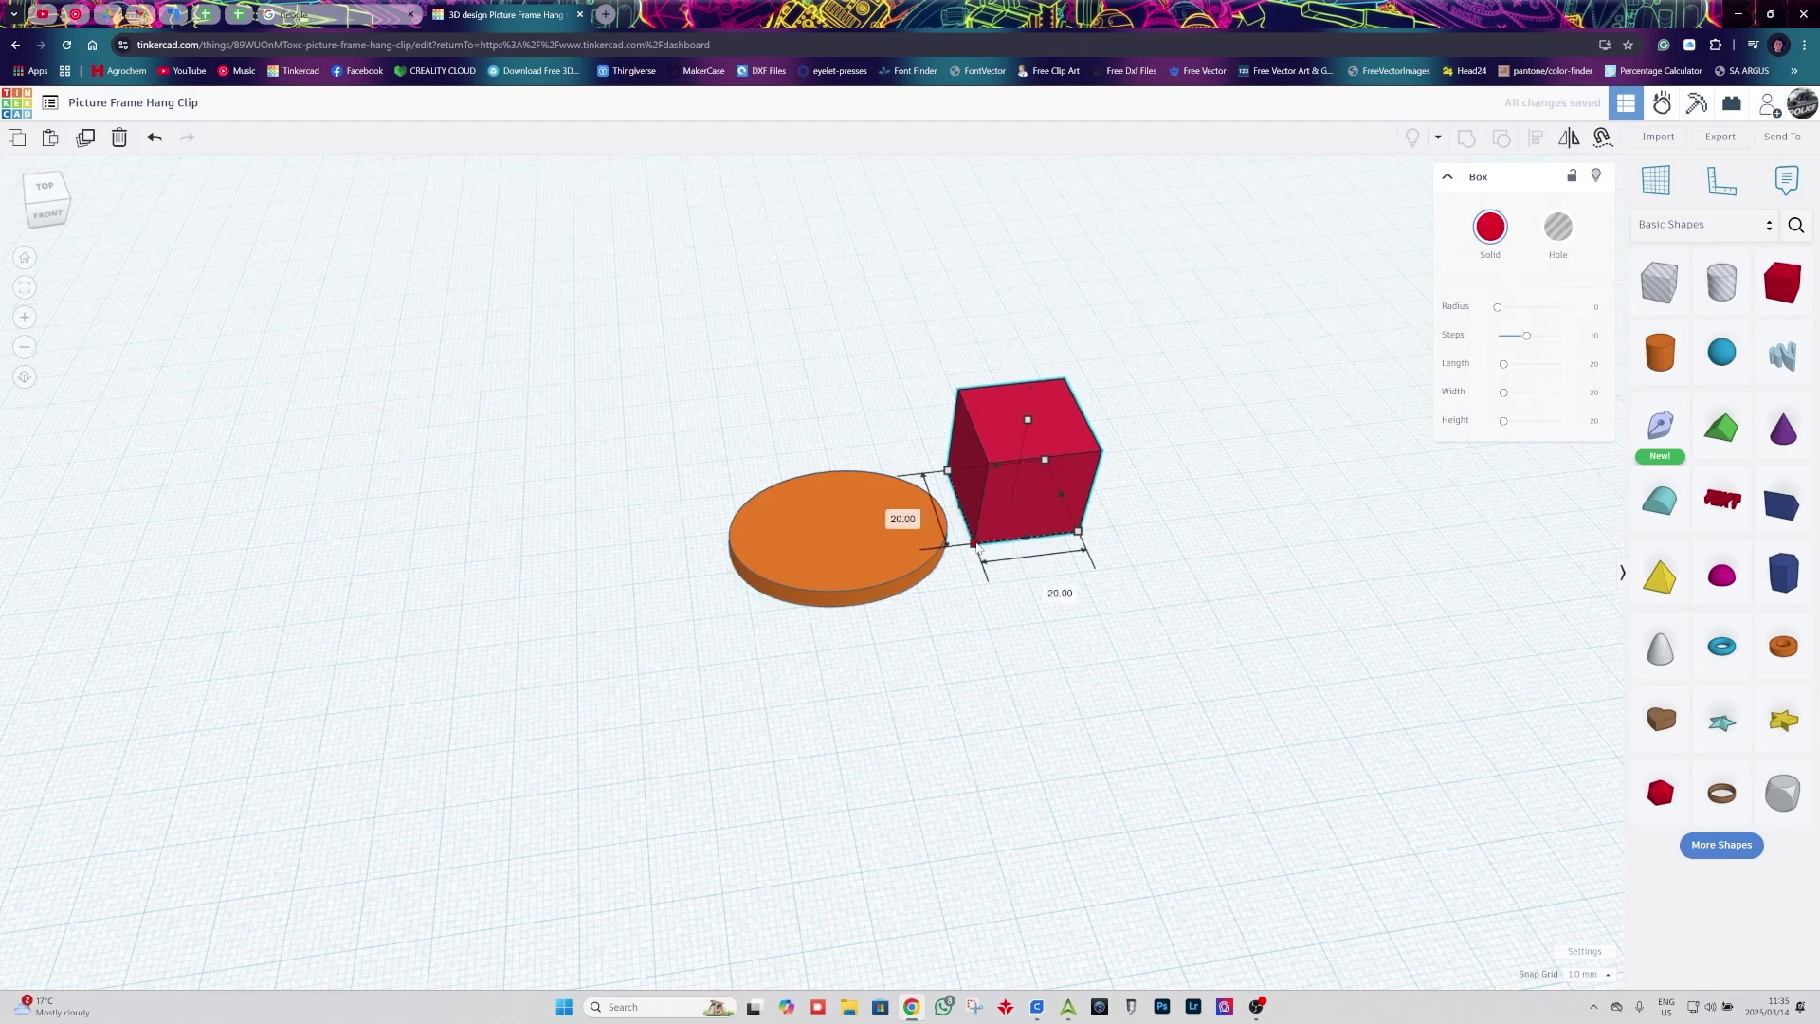
click(896, 518)
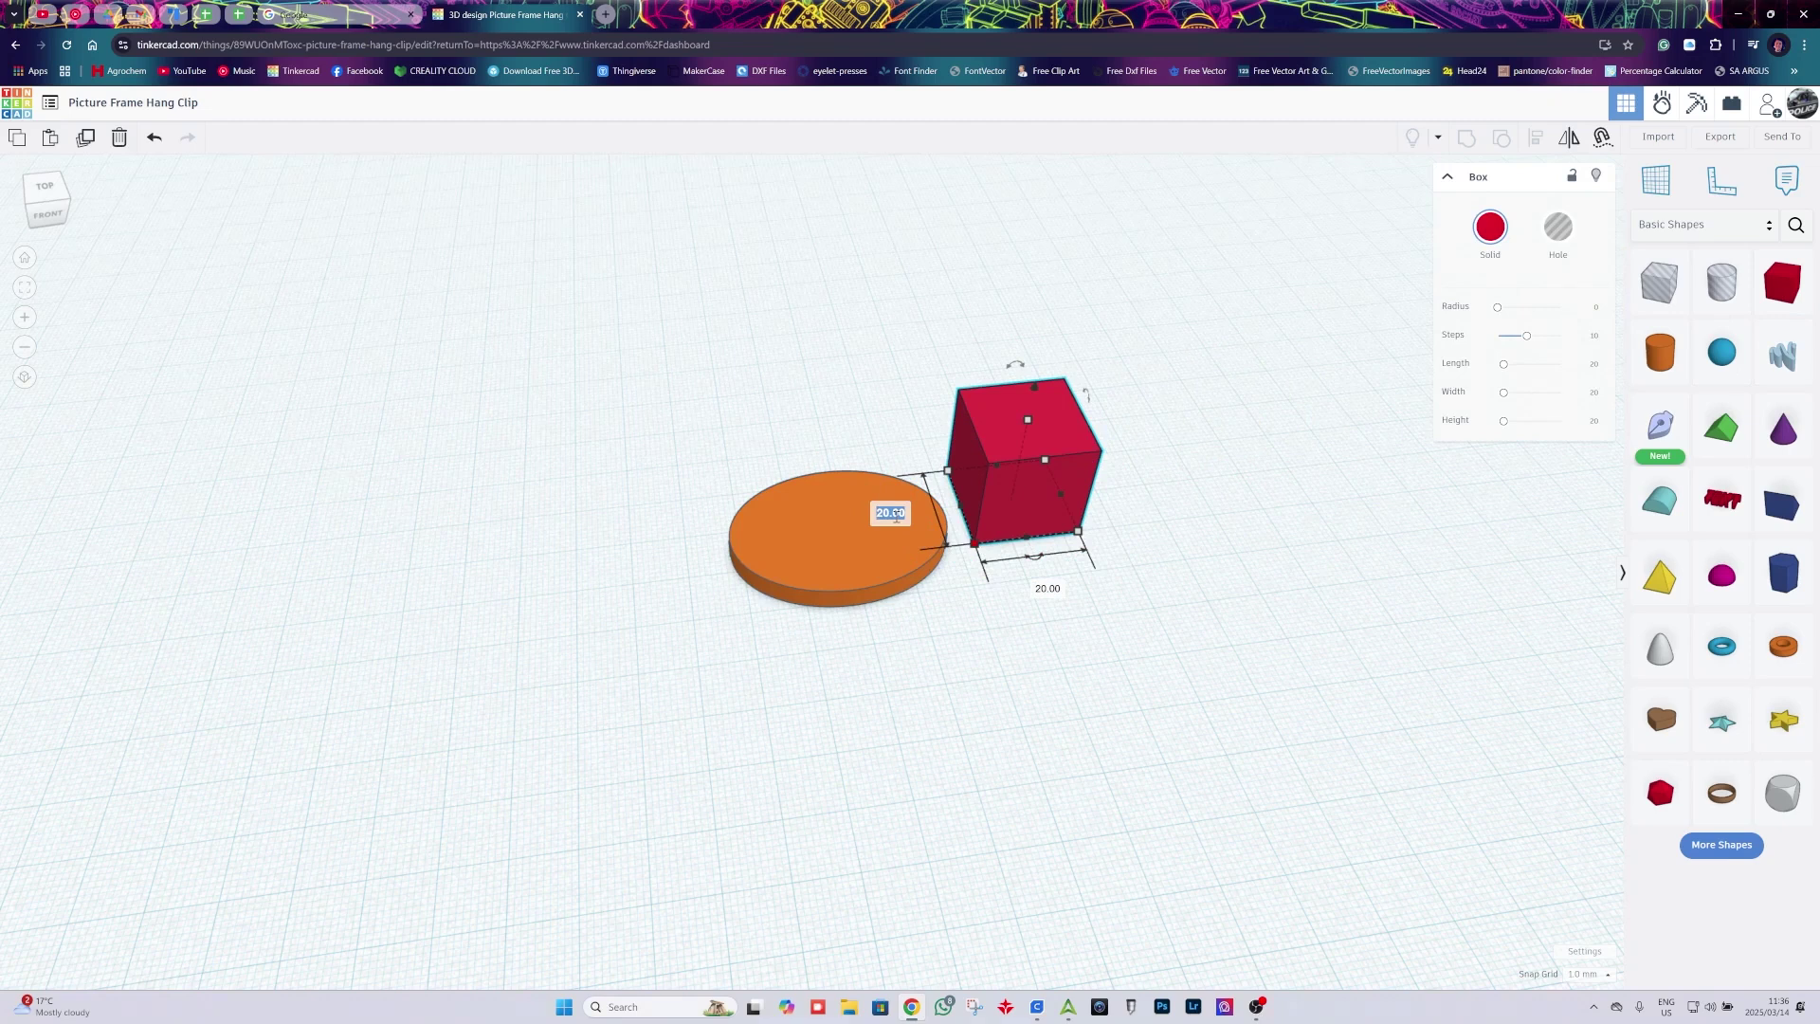
key(Return)
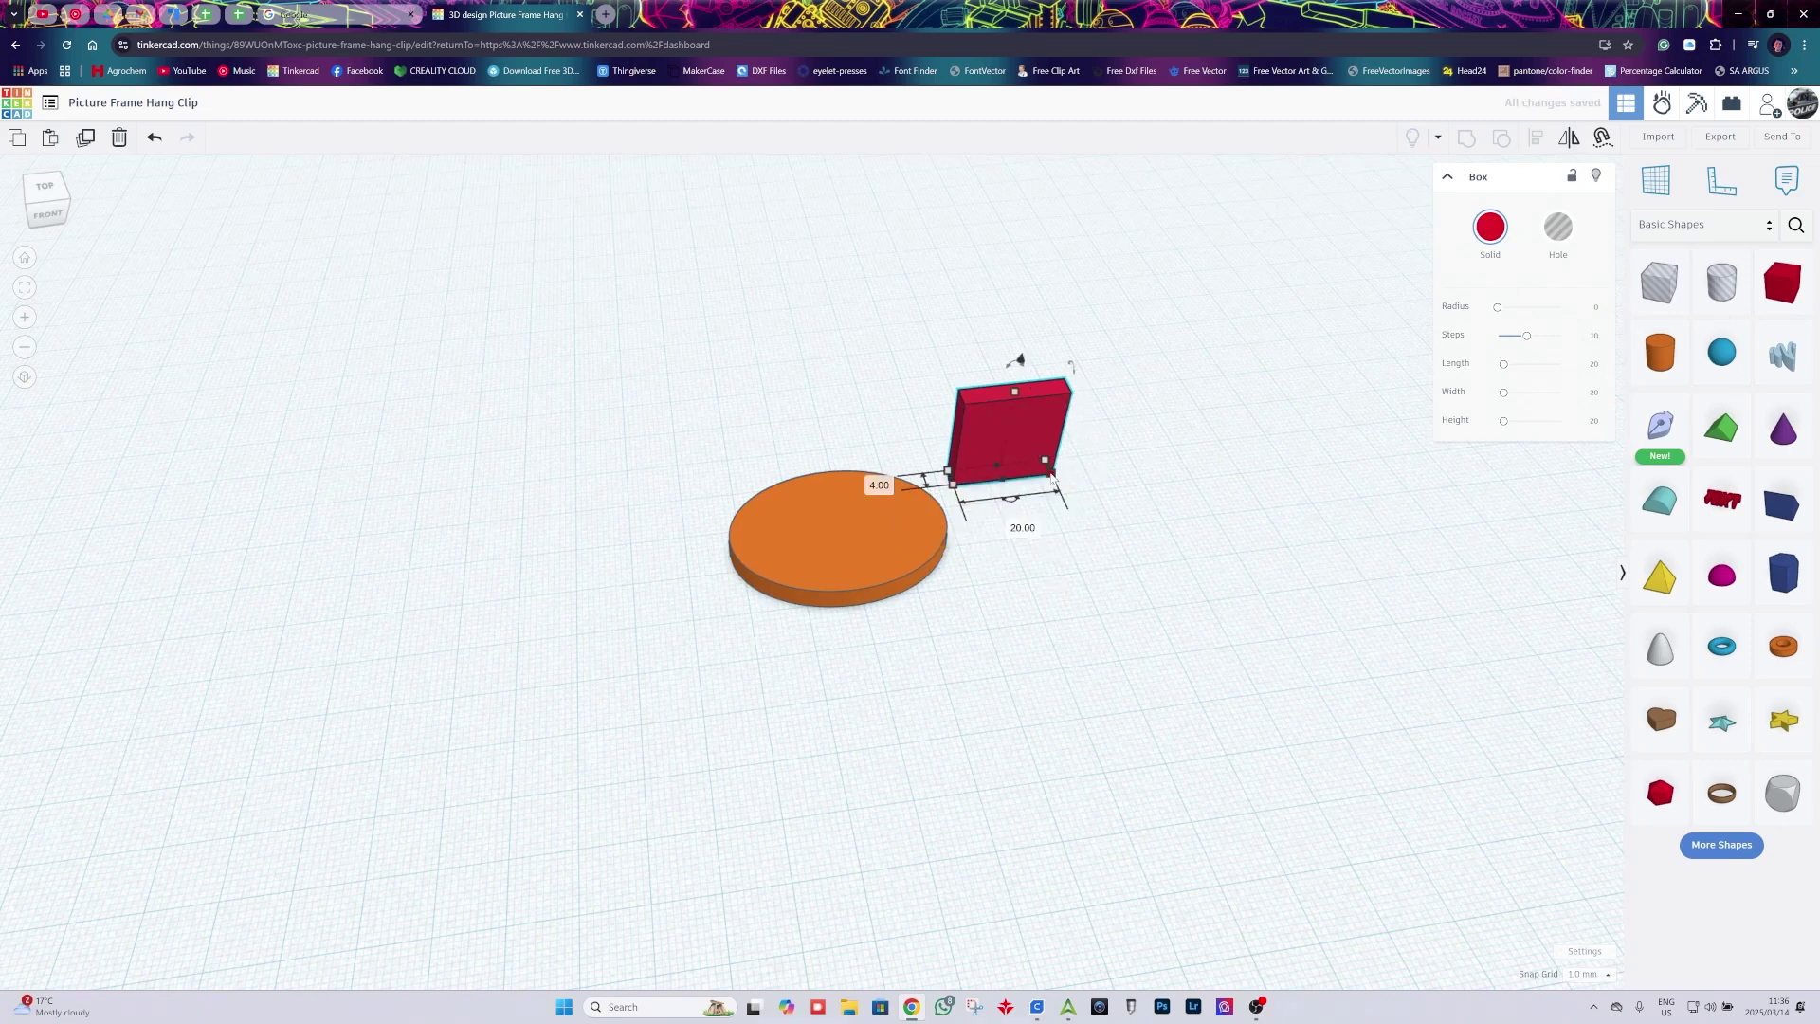
click(1019, 529)
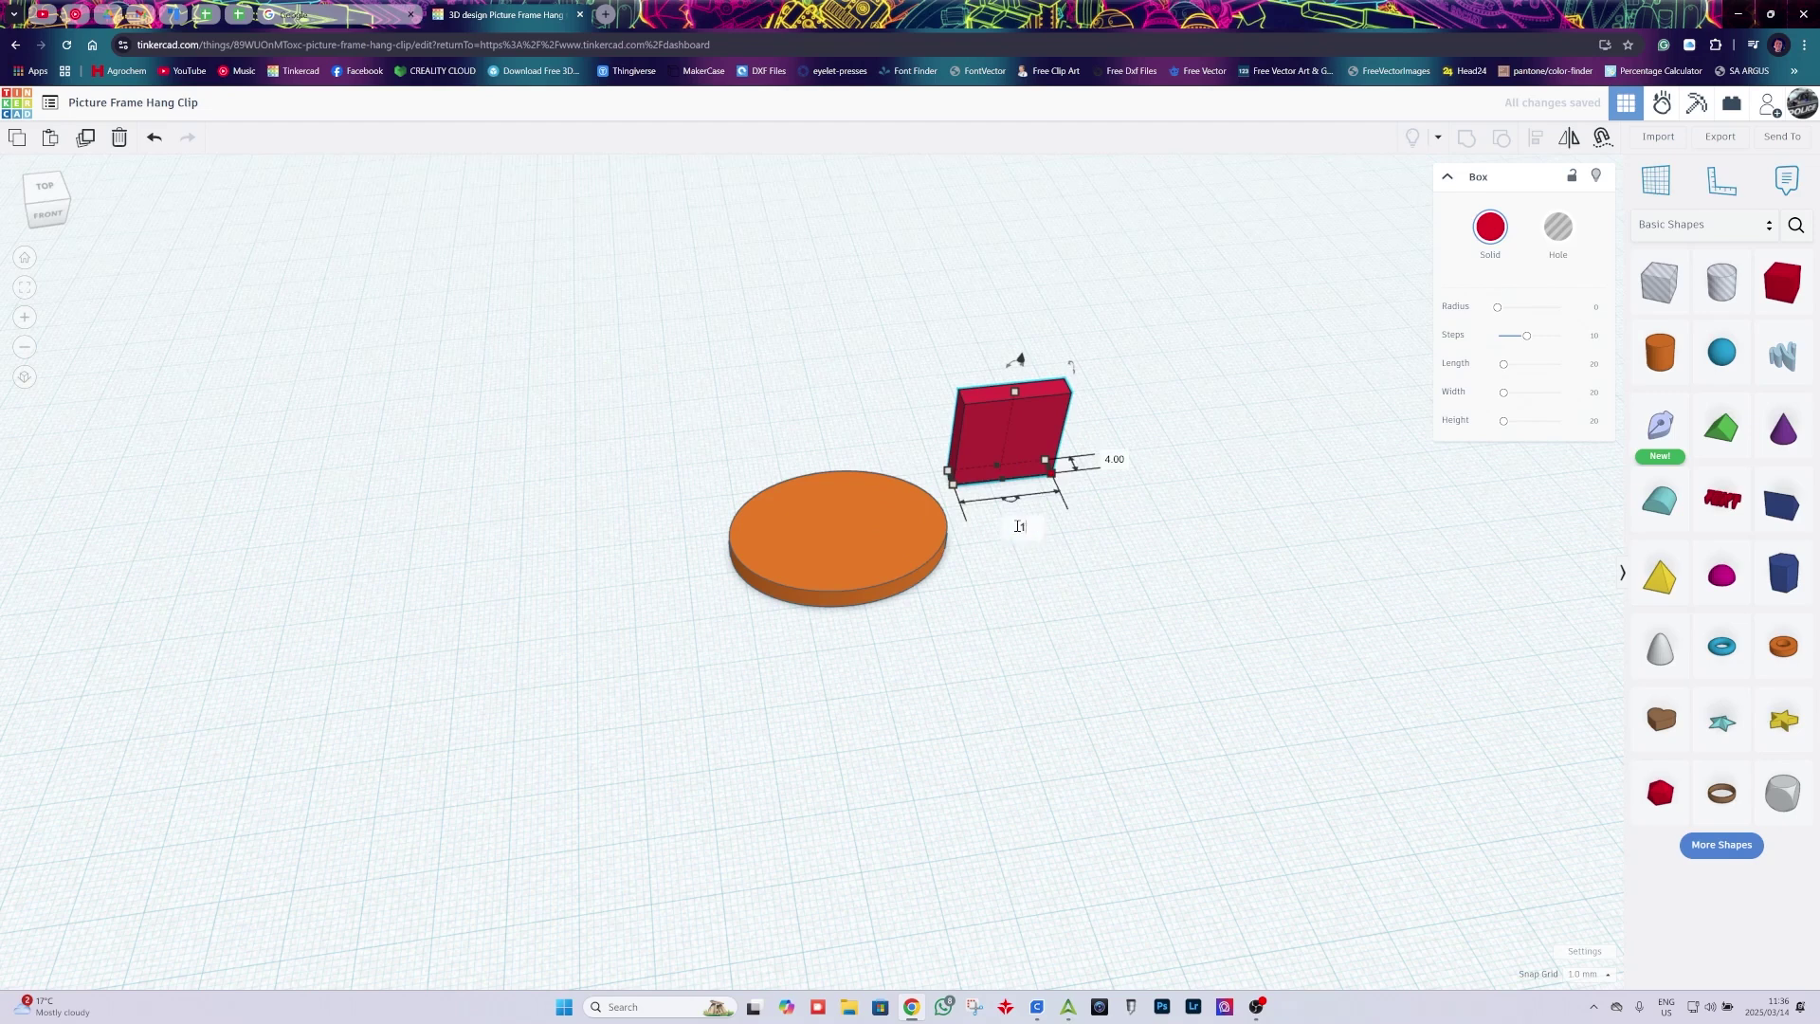
key(Return)
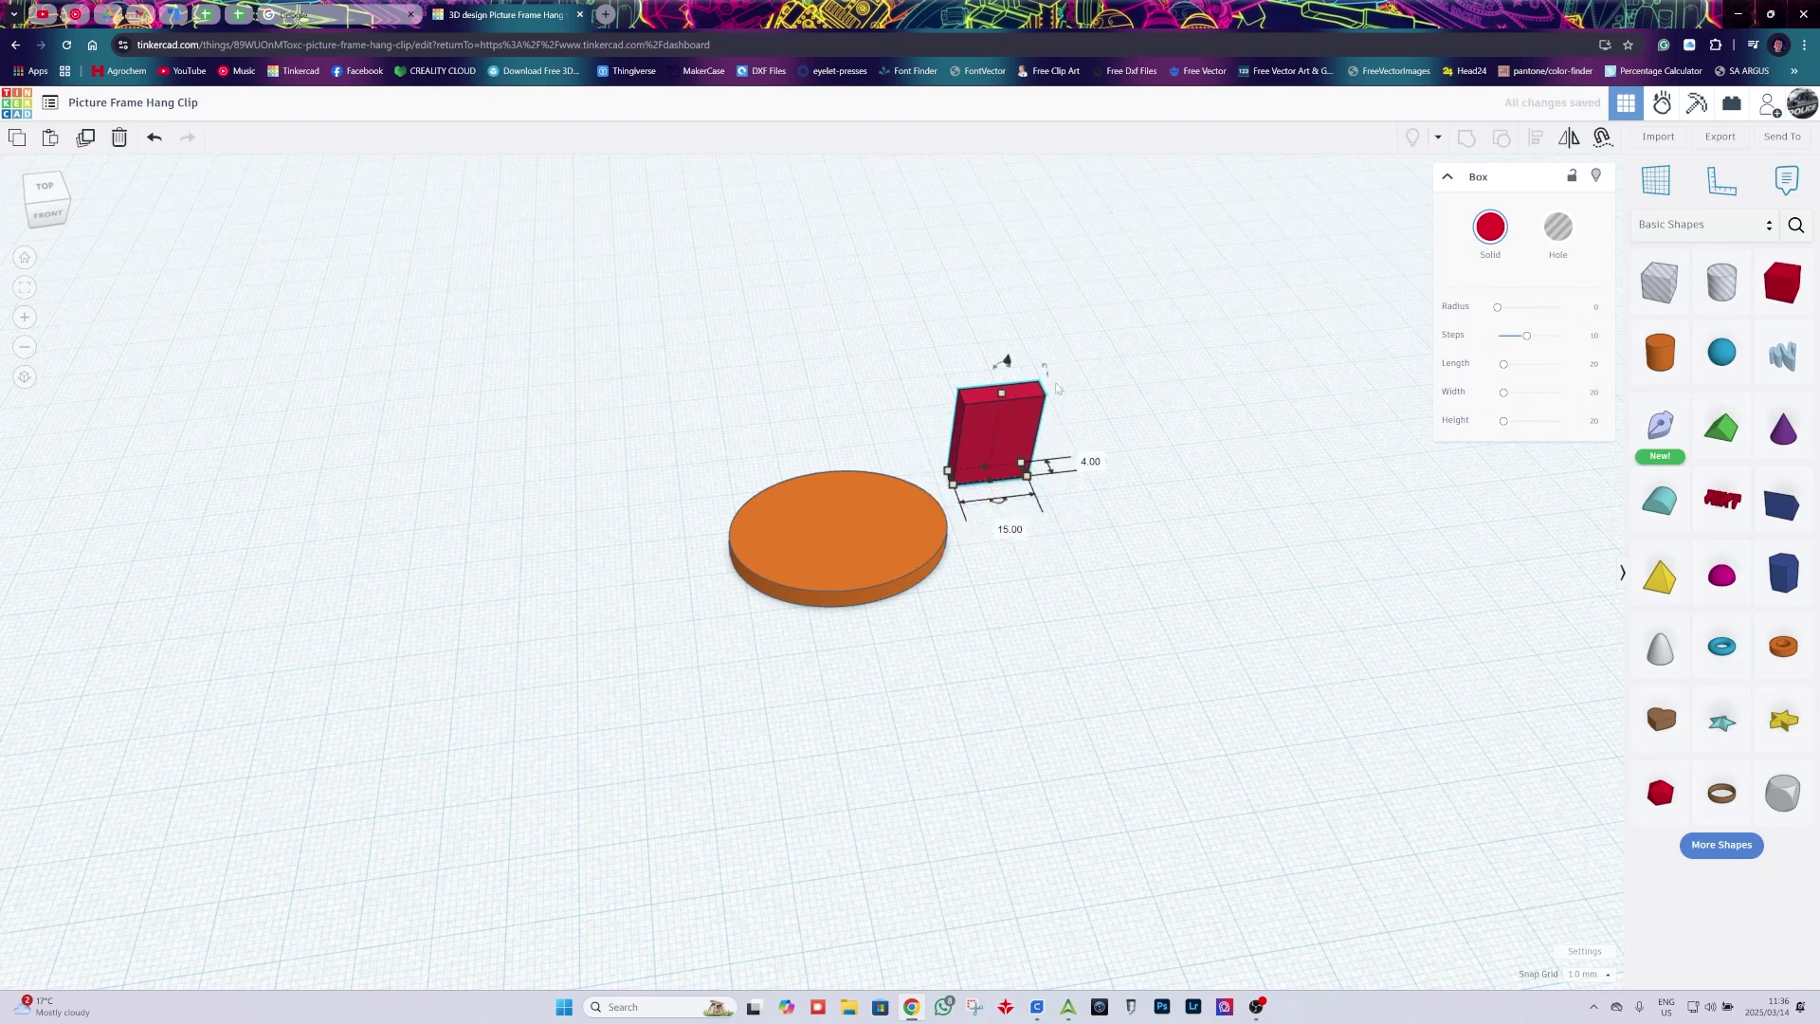
drag(1010, 507, 986, 537)
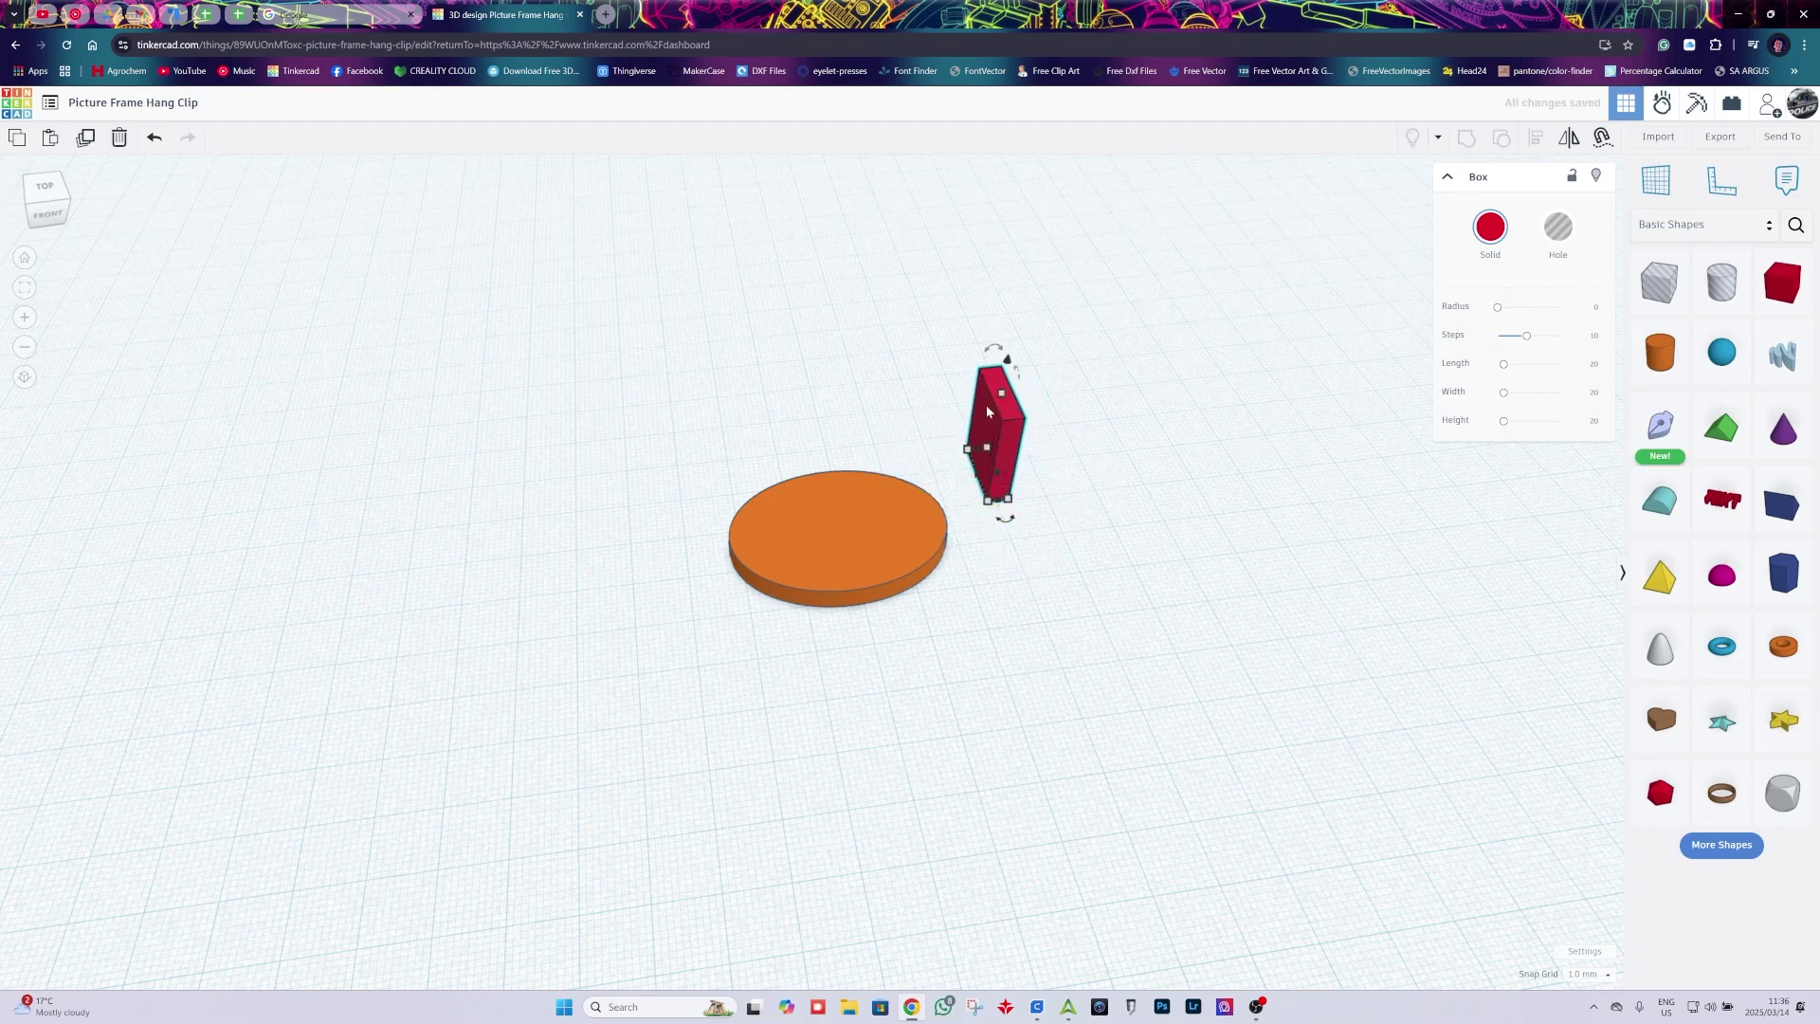
drag(1007, 429, 906, 498)
Shorten the red box's height from 20 mm to 15 mm
click(1000, 607)
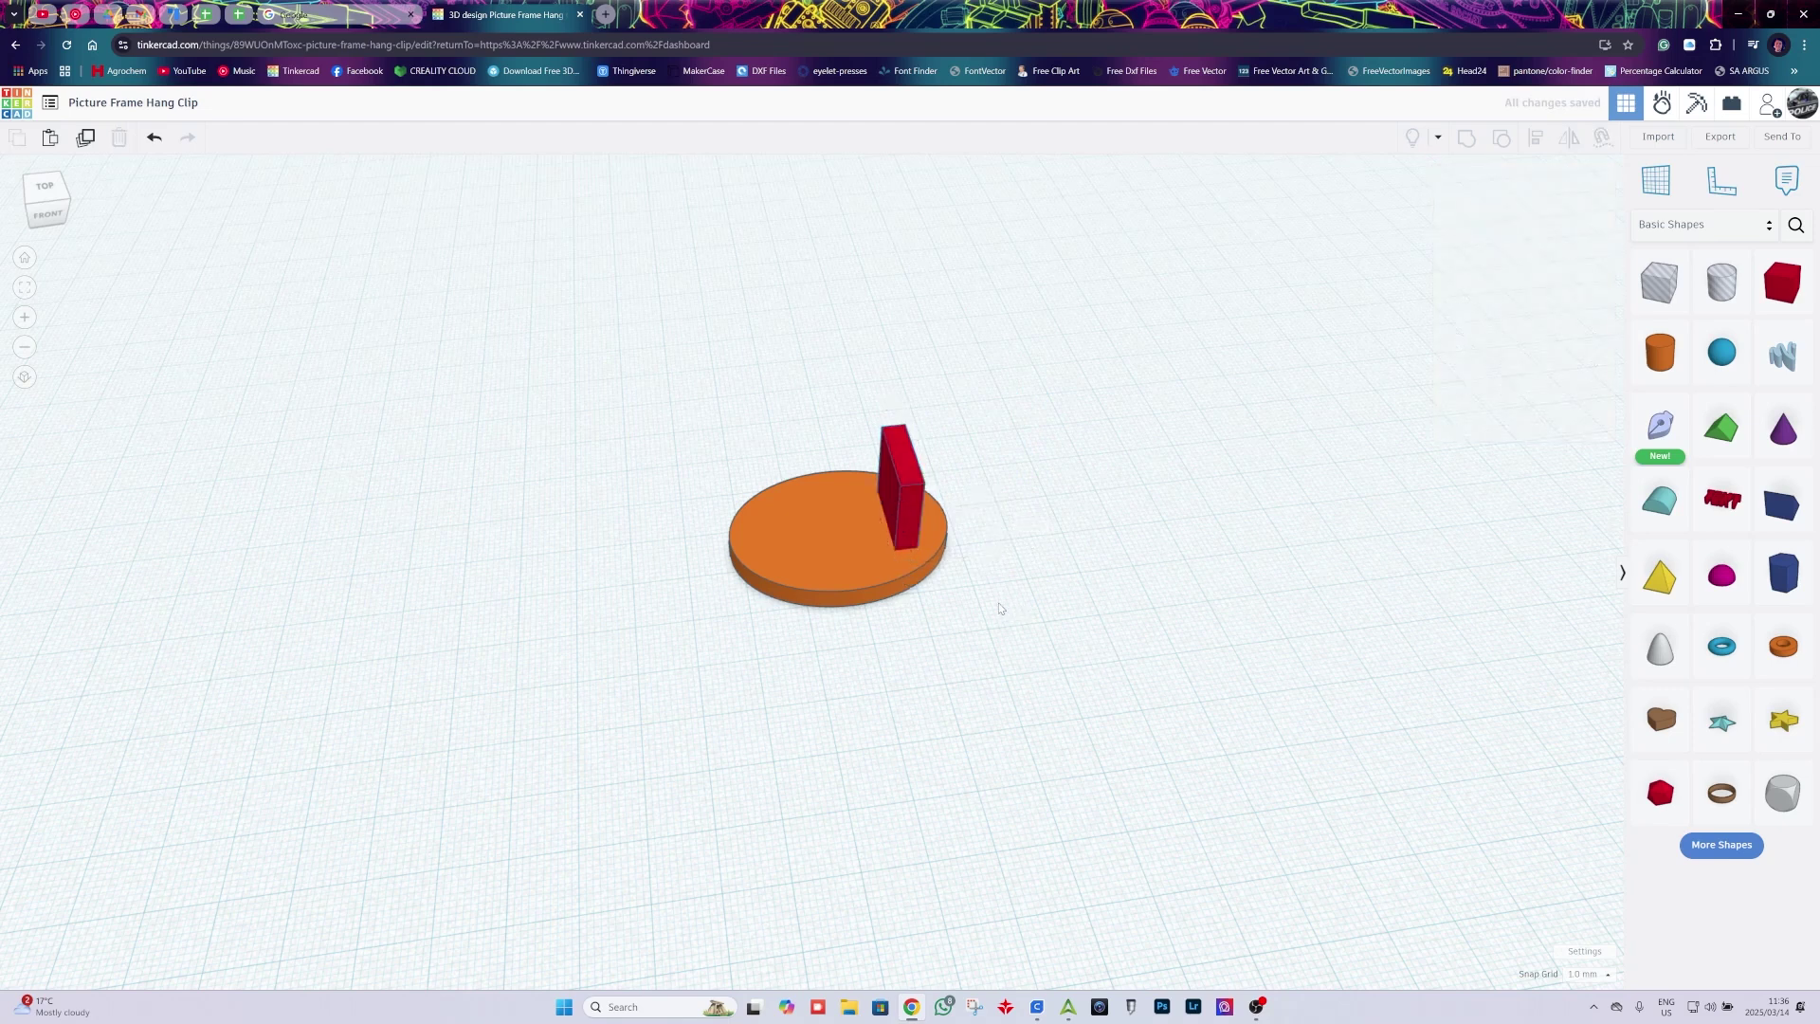
click(901, 482)
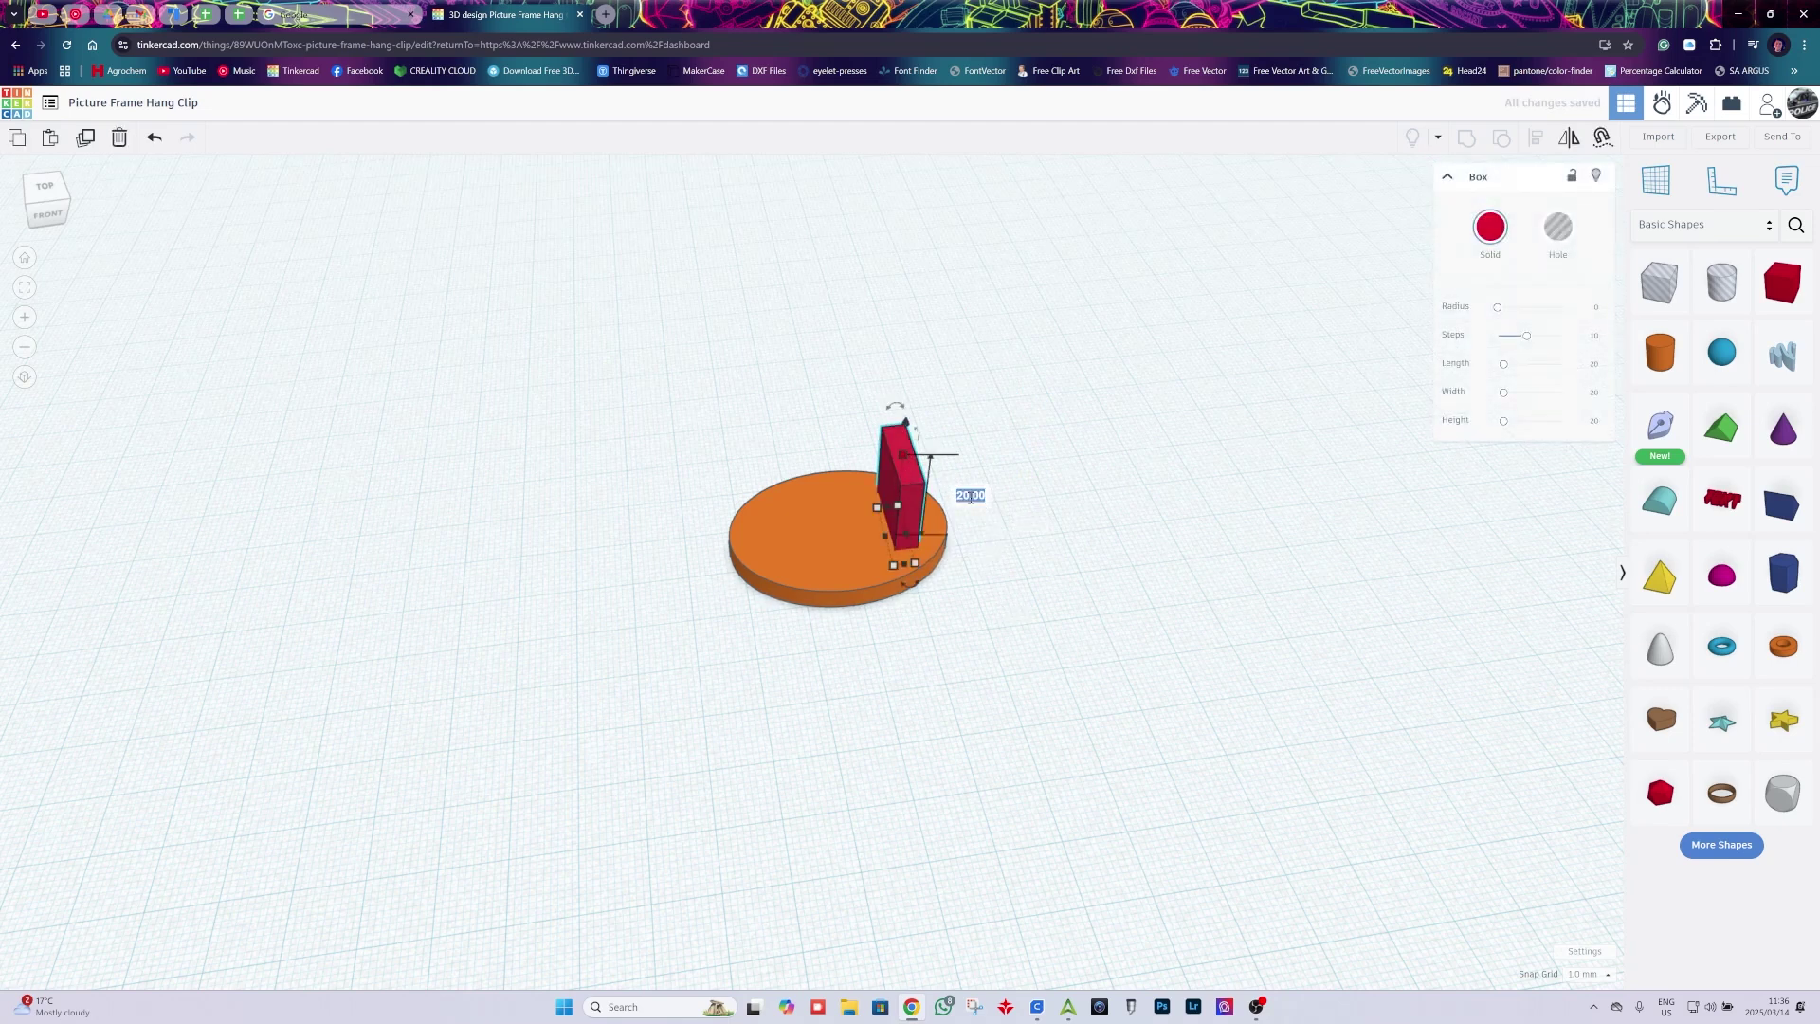
text(15)
key(Return)
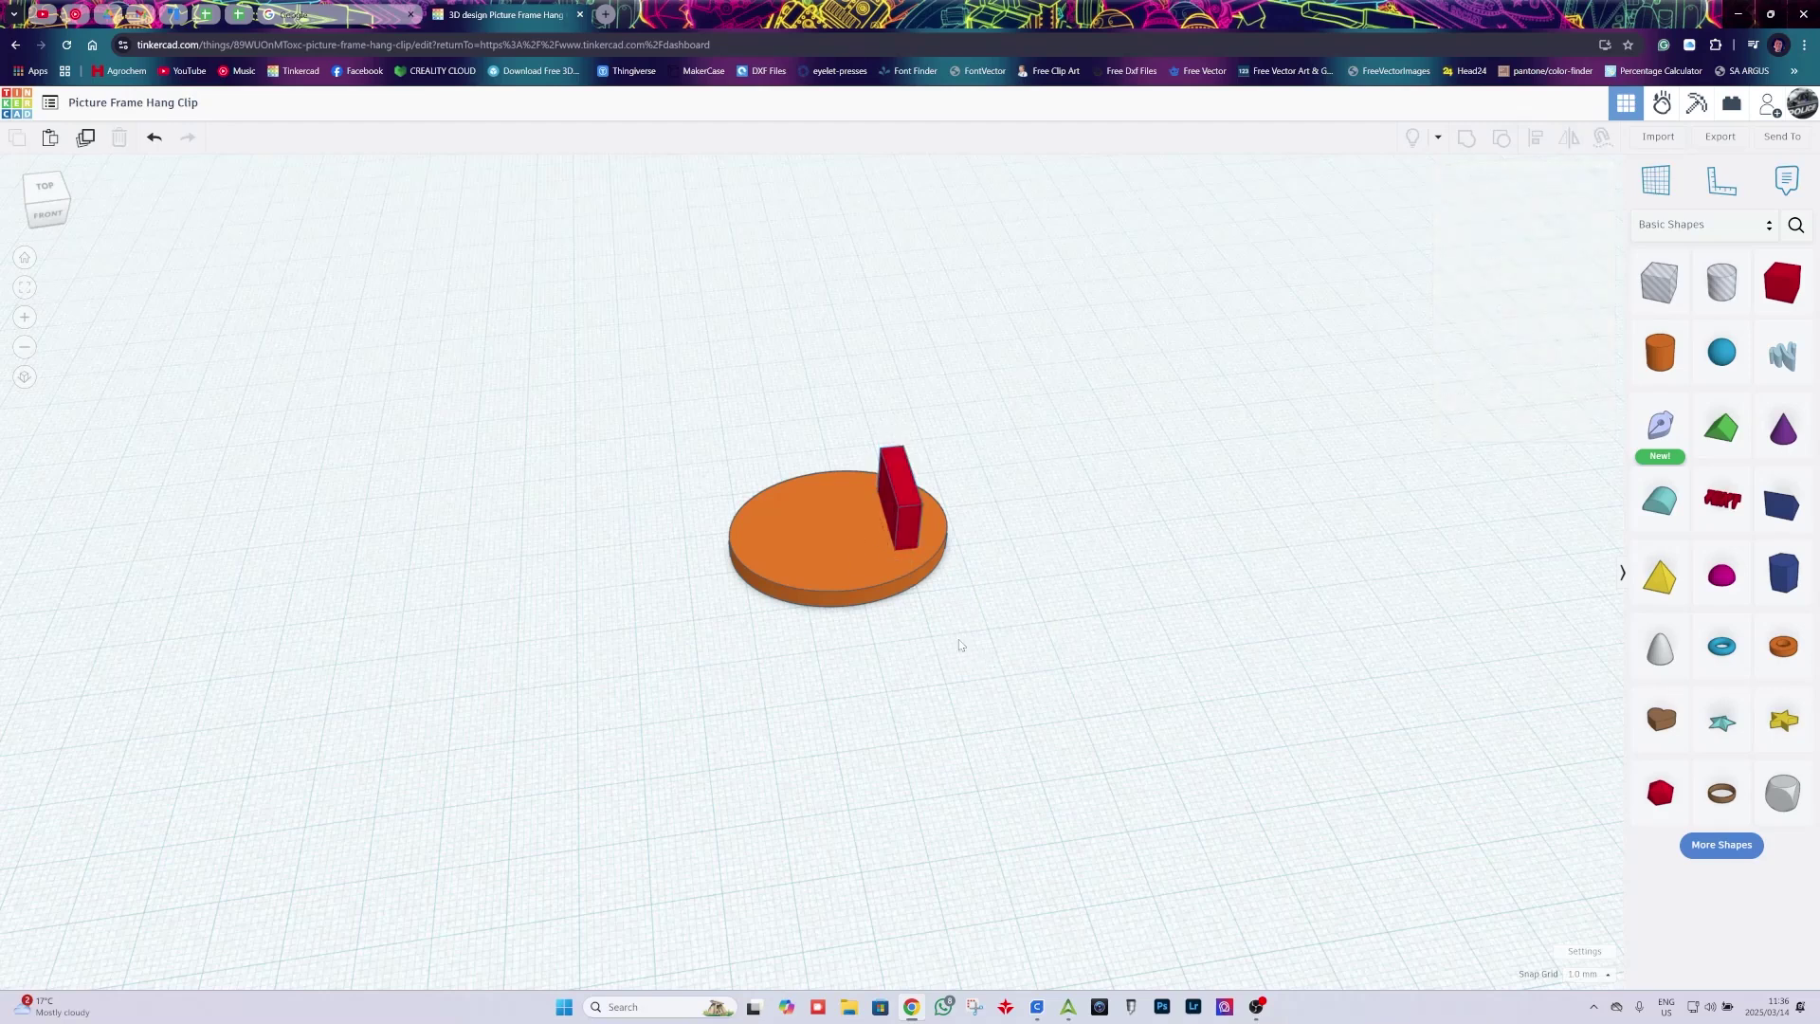
Align the red tab with the oval disc along one side
drag(726, 410, 726, 409)
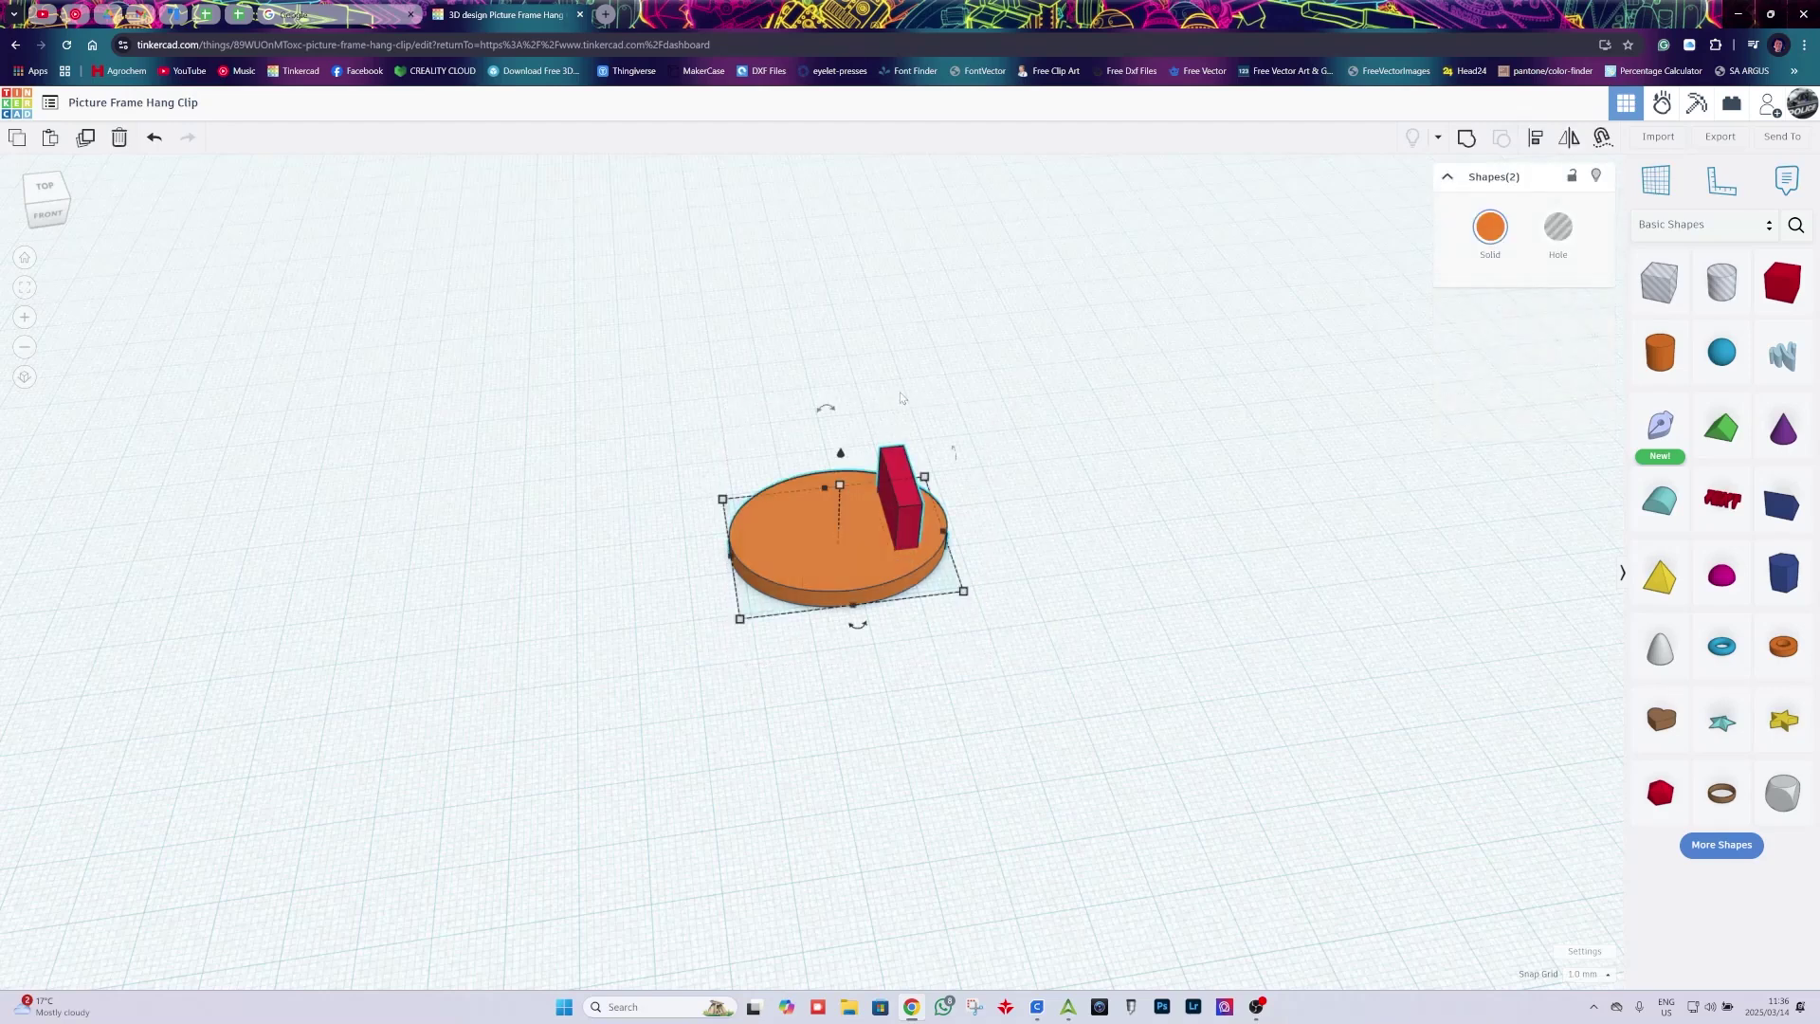
click(1535, 139)
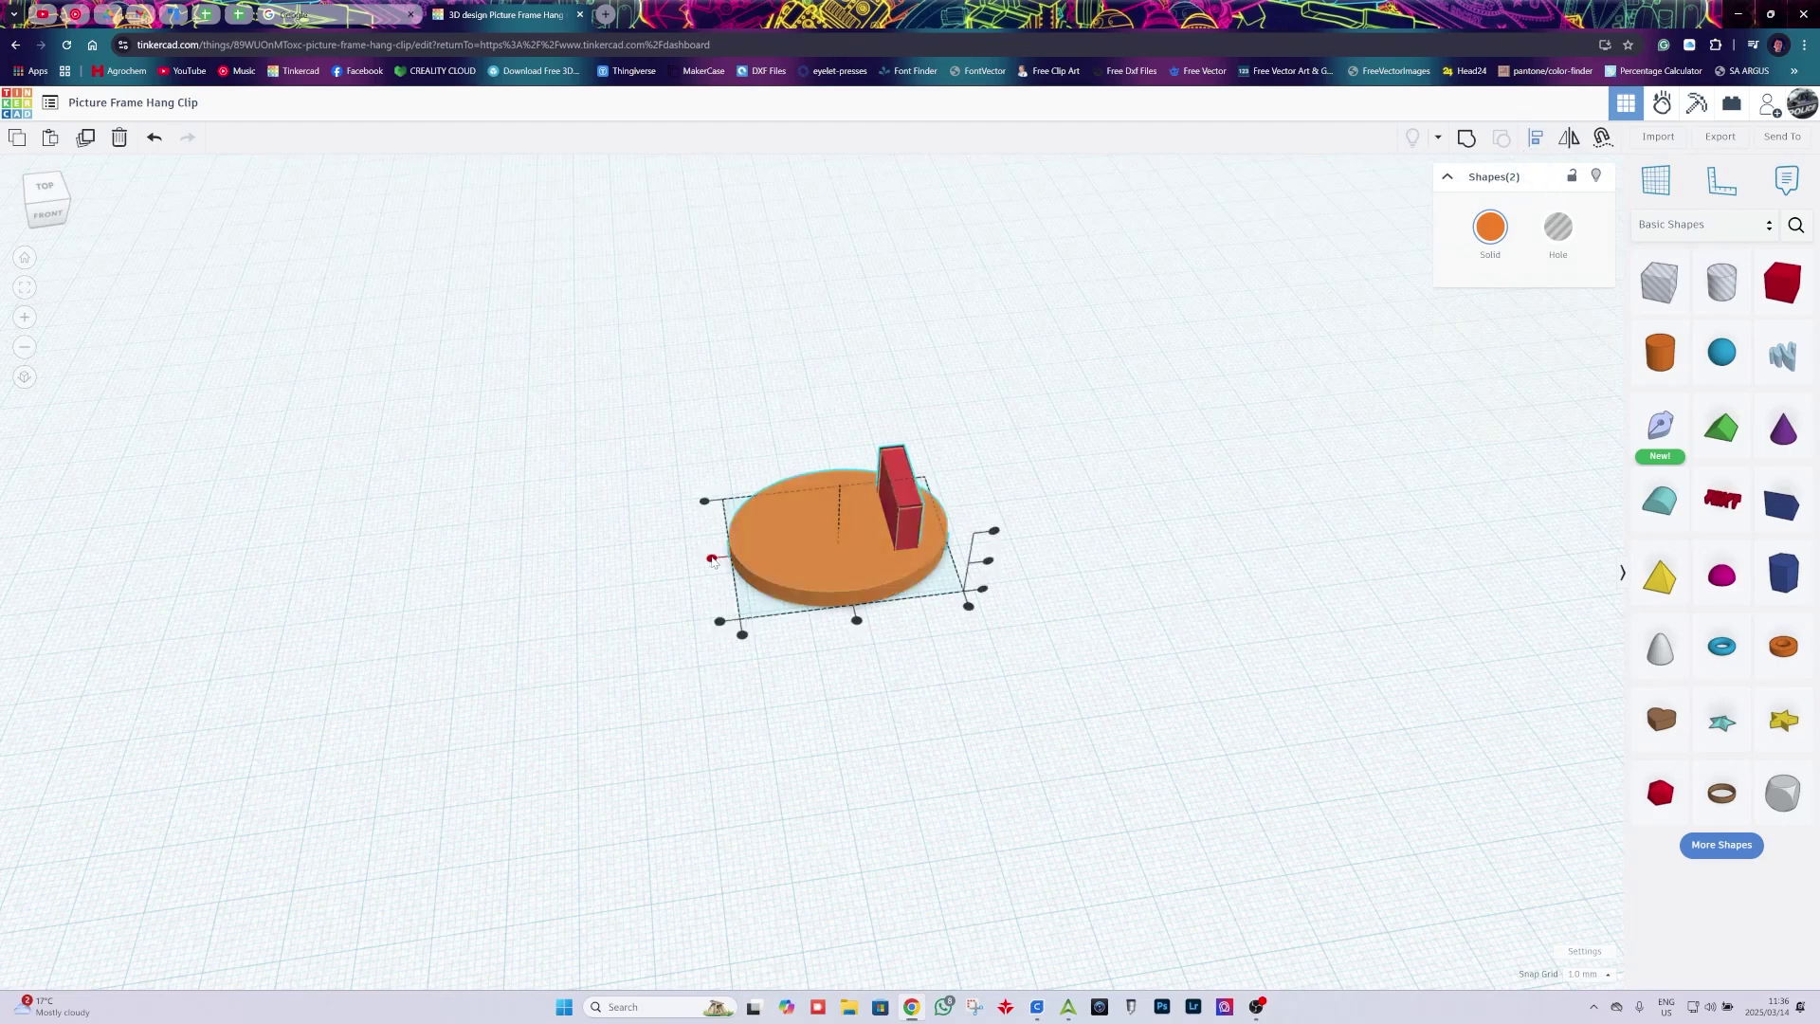
click(712, 559)
click(868, 699)
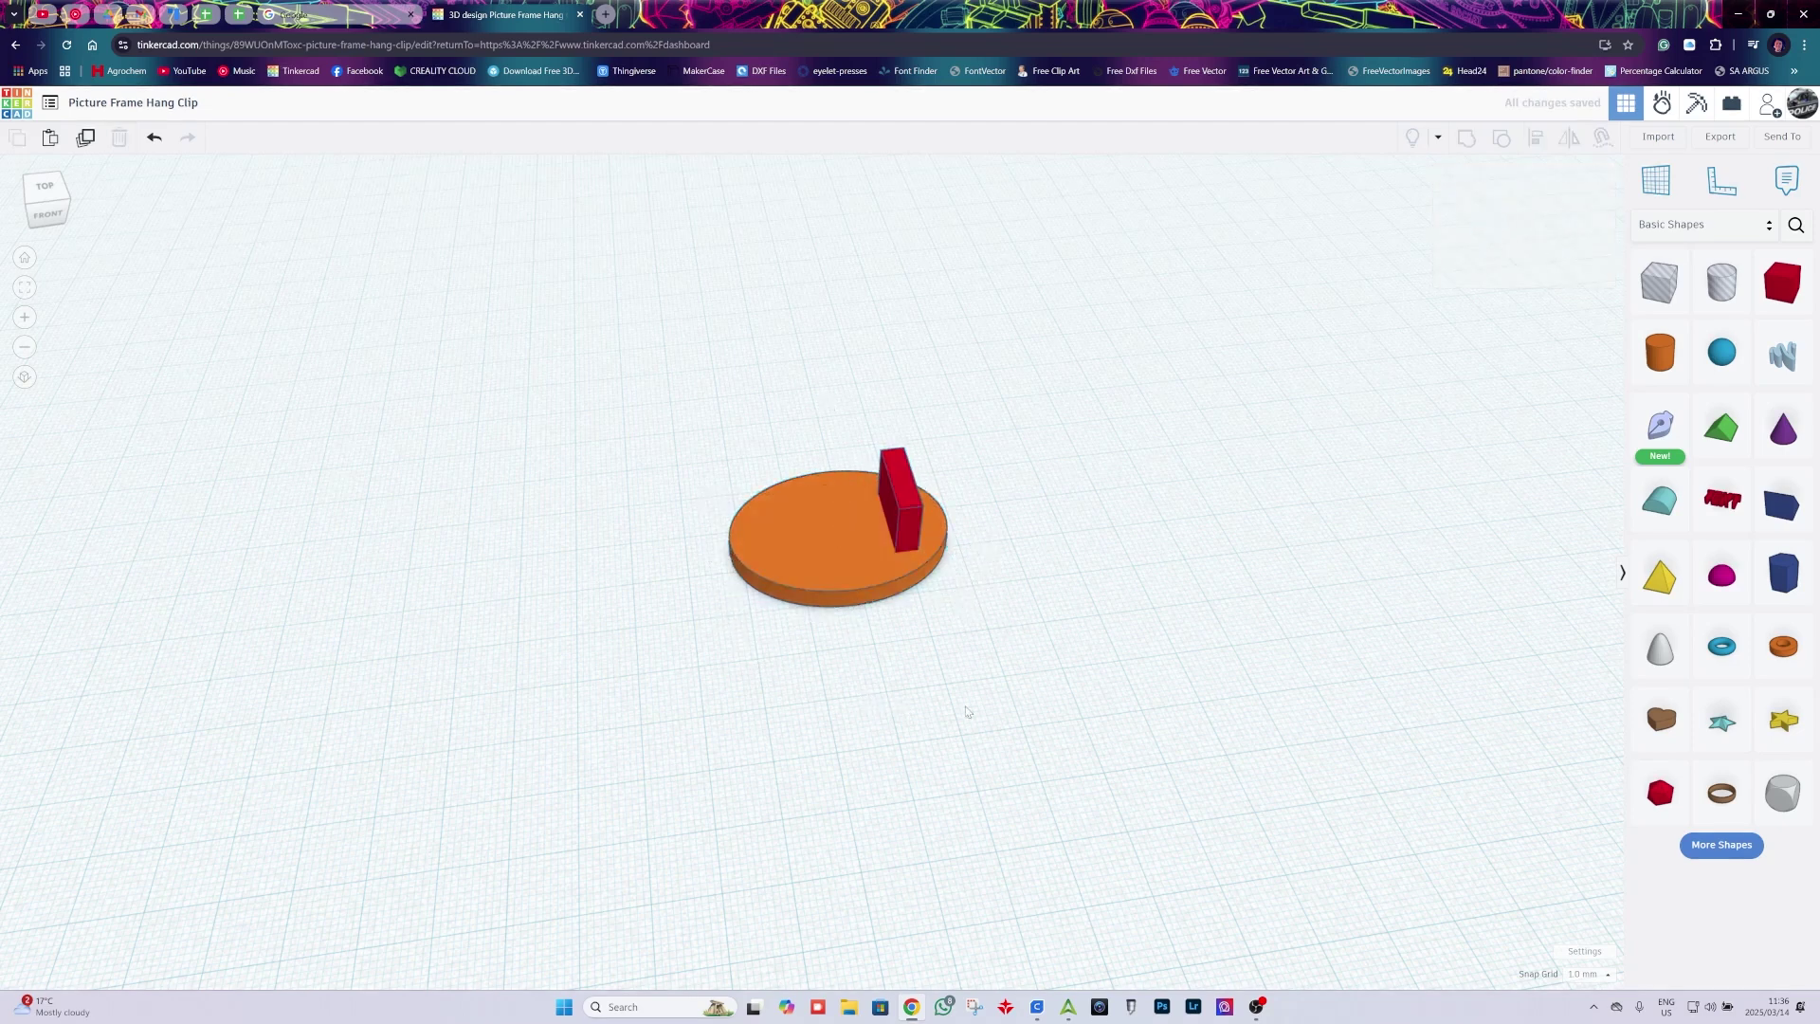
Group the disc and tab into one clip and bring up its export options
drag(748, 434, 747, 432)
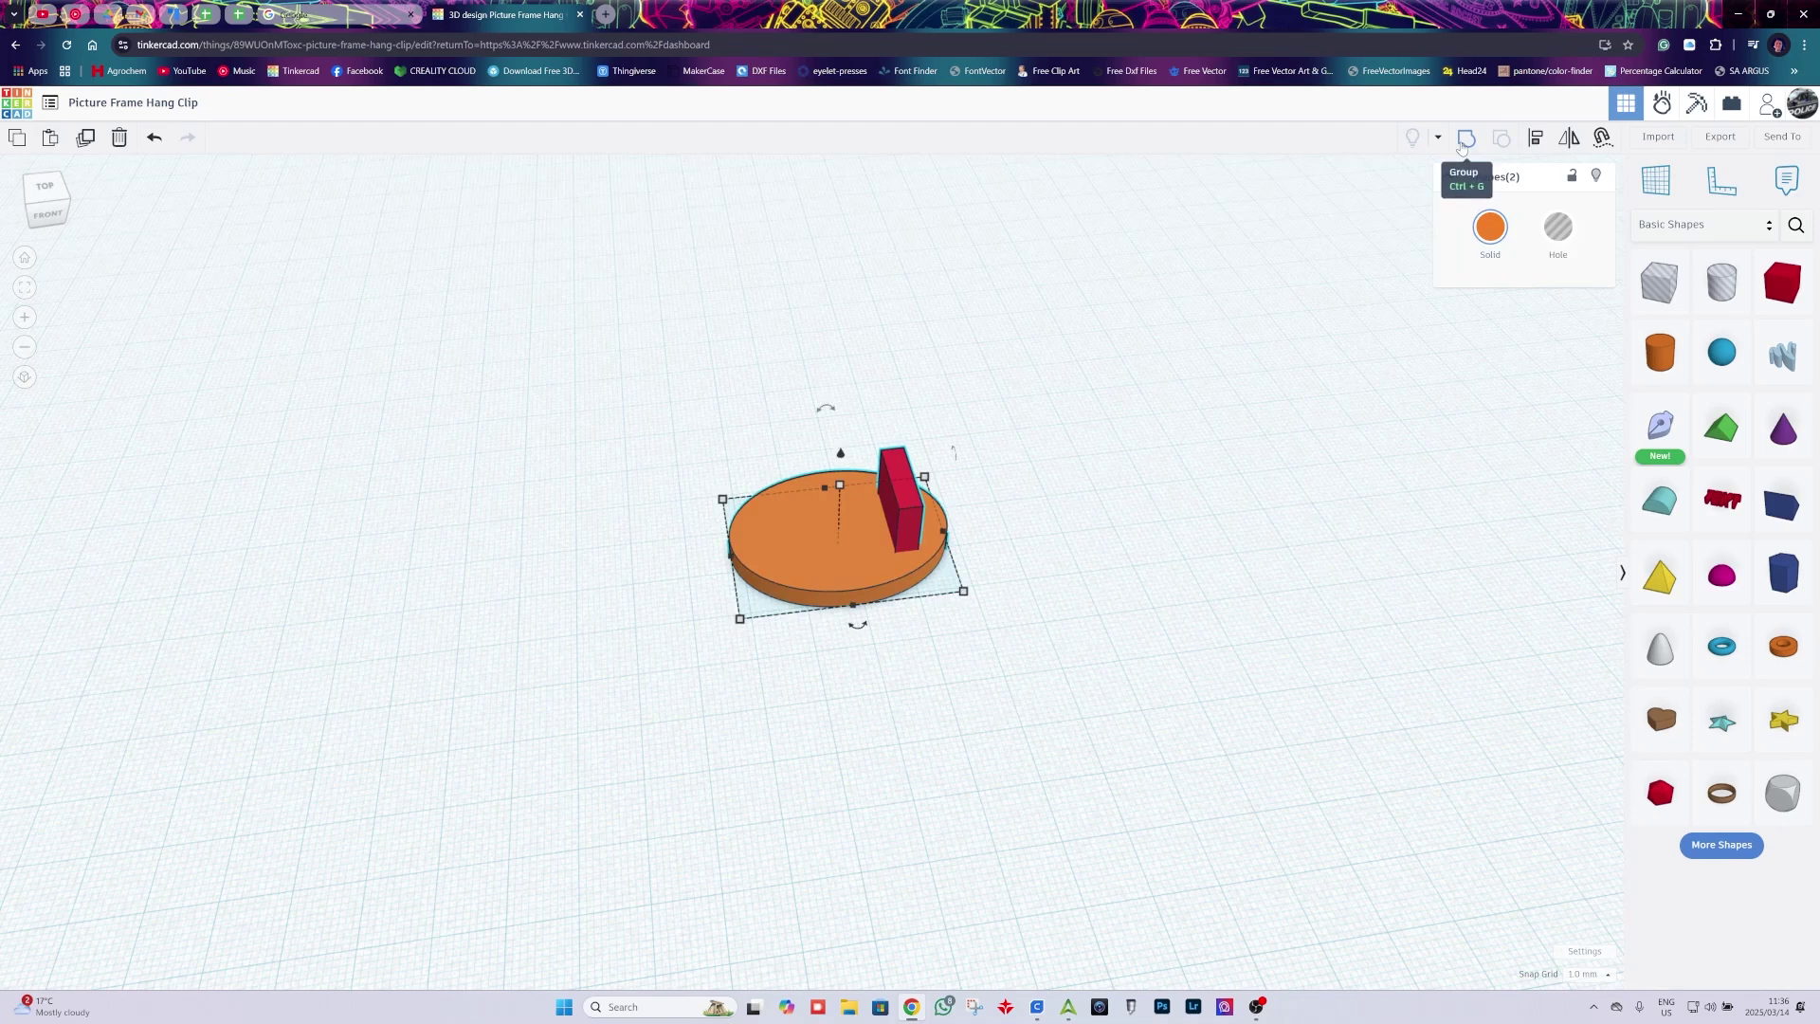
click(1464, 139)
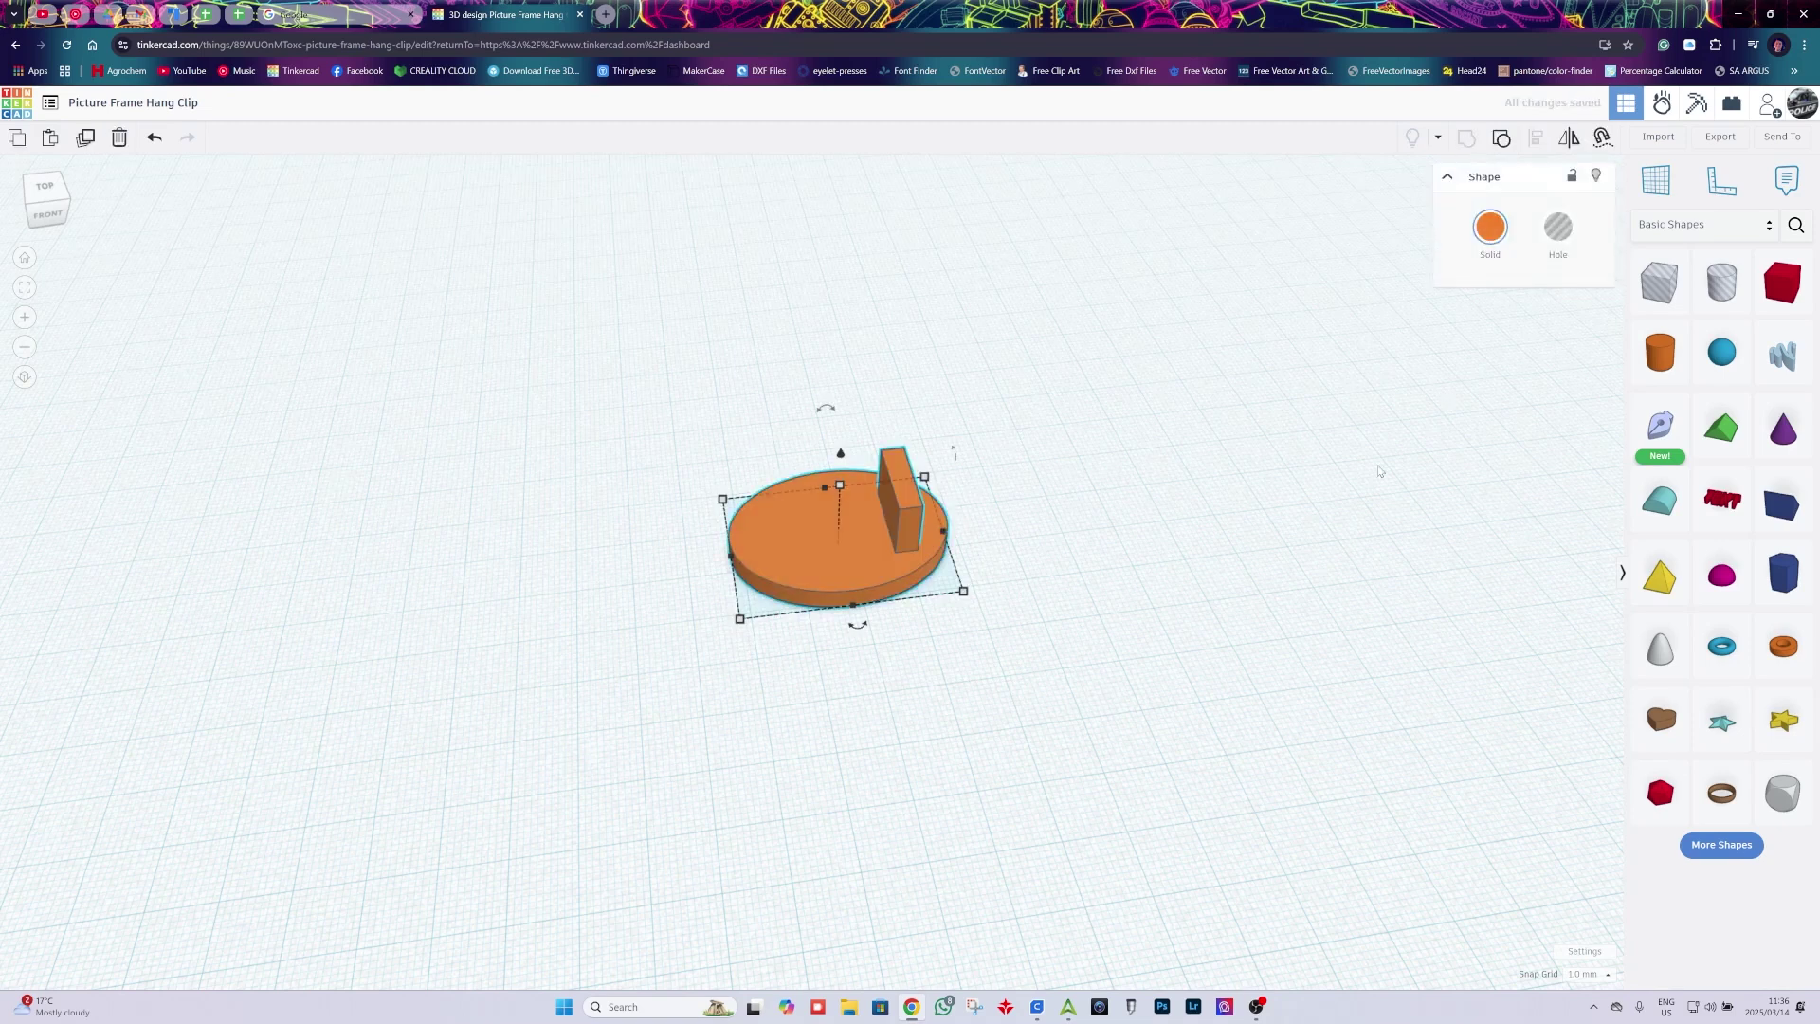
click(1116, 617)
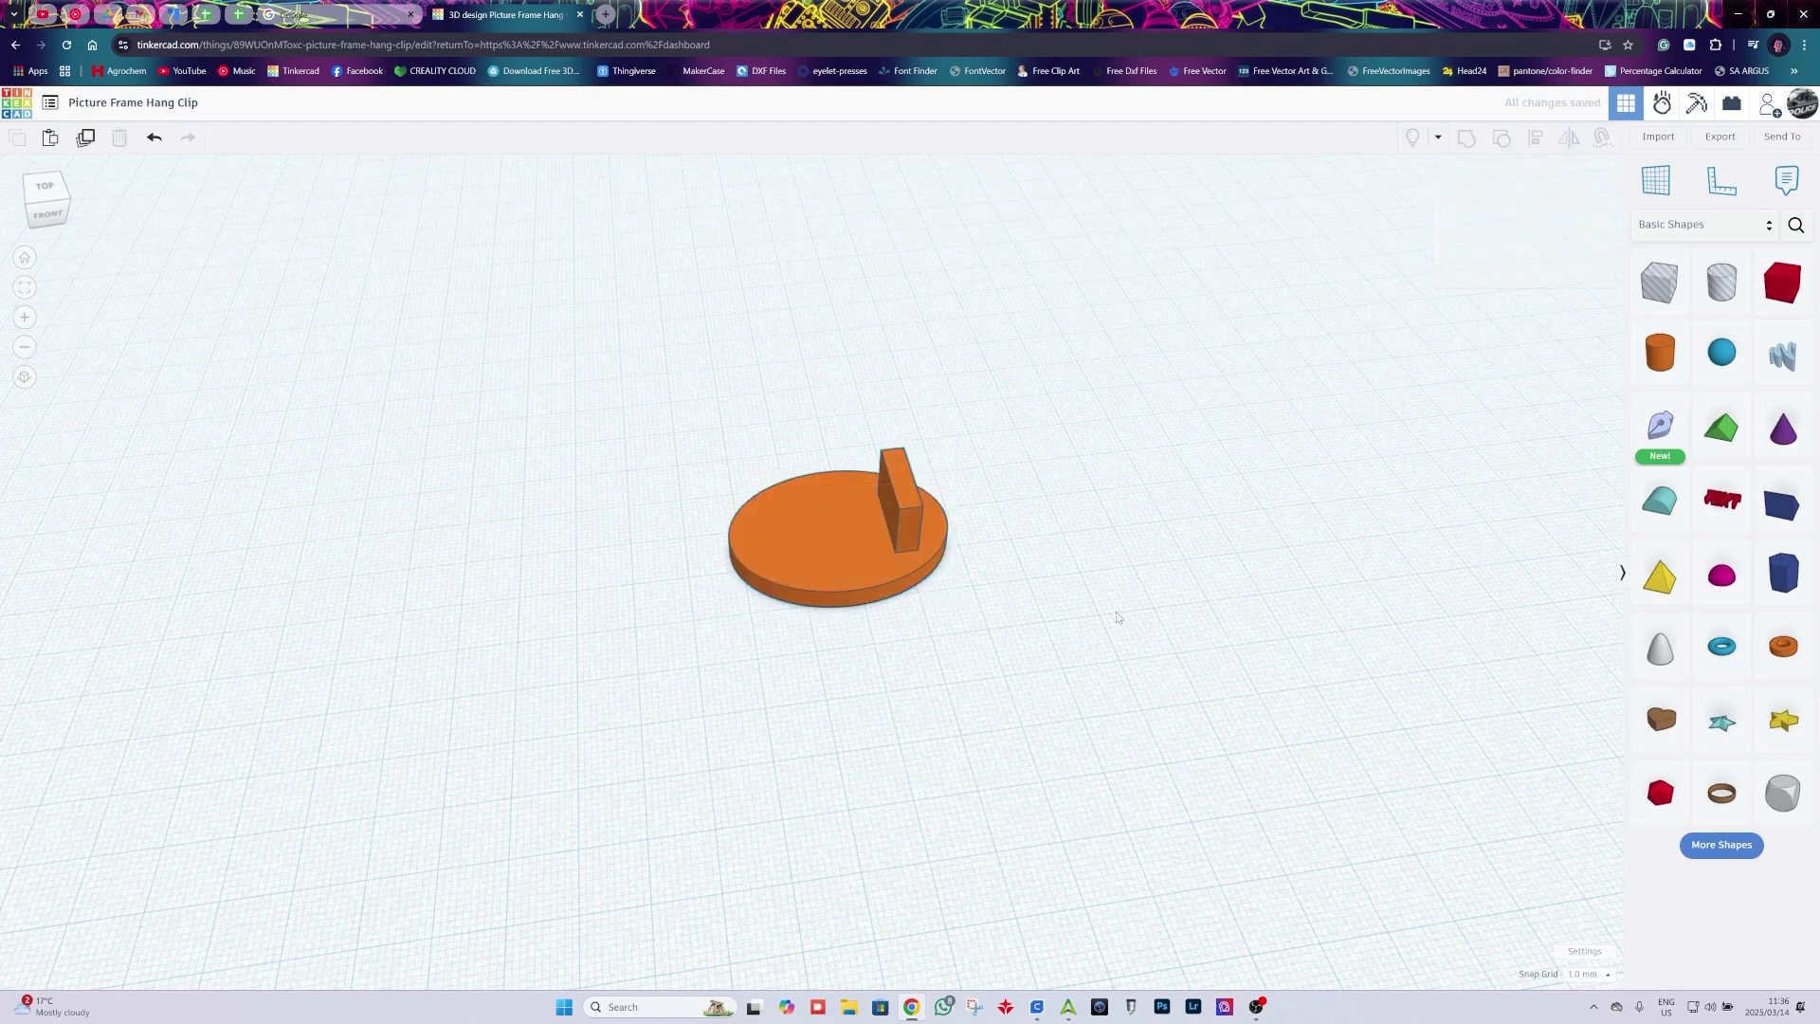
click(854, 554)
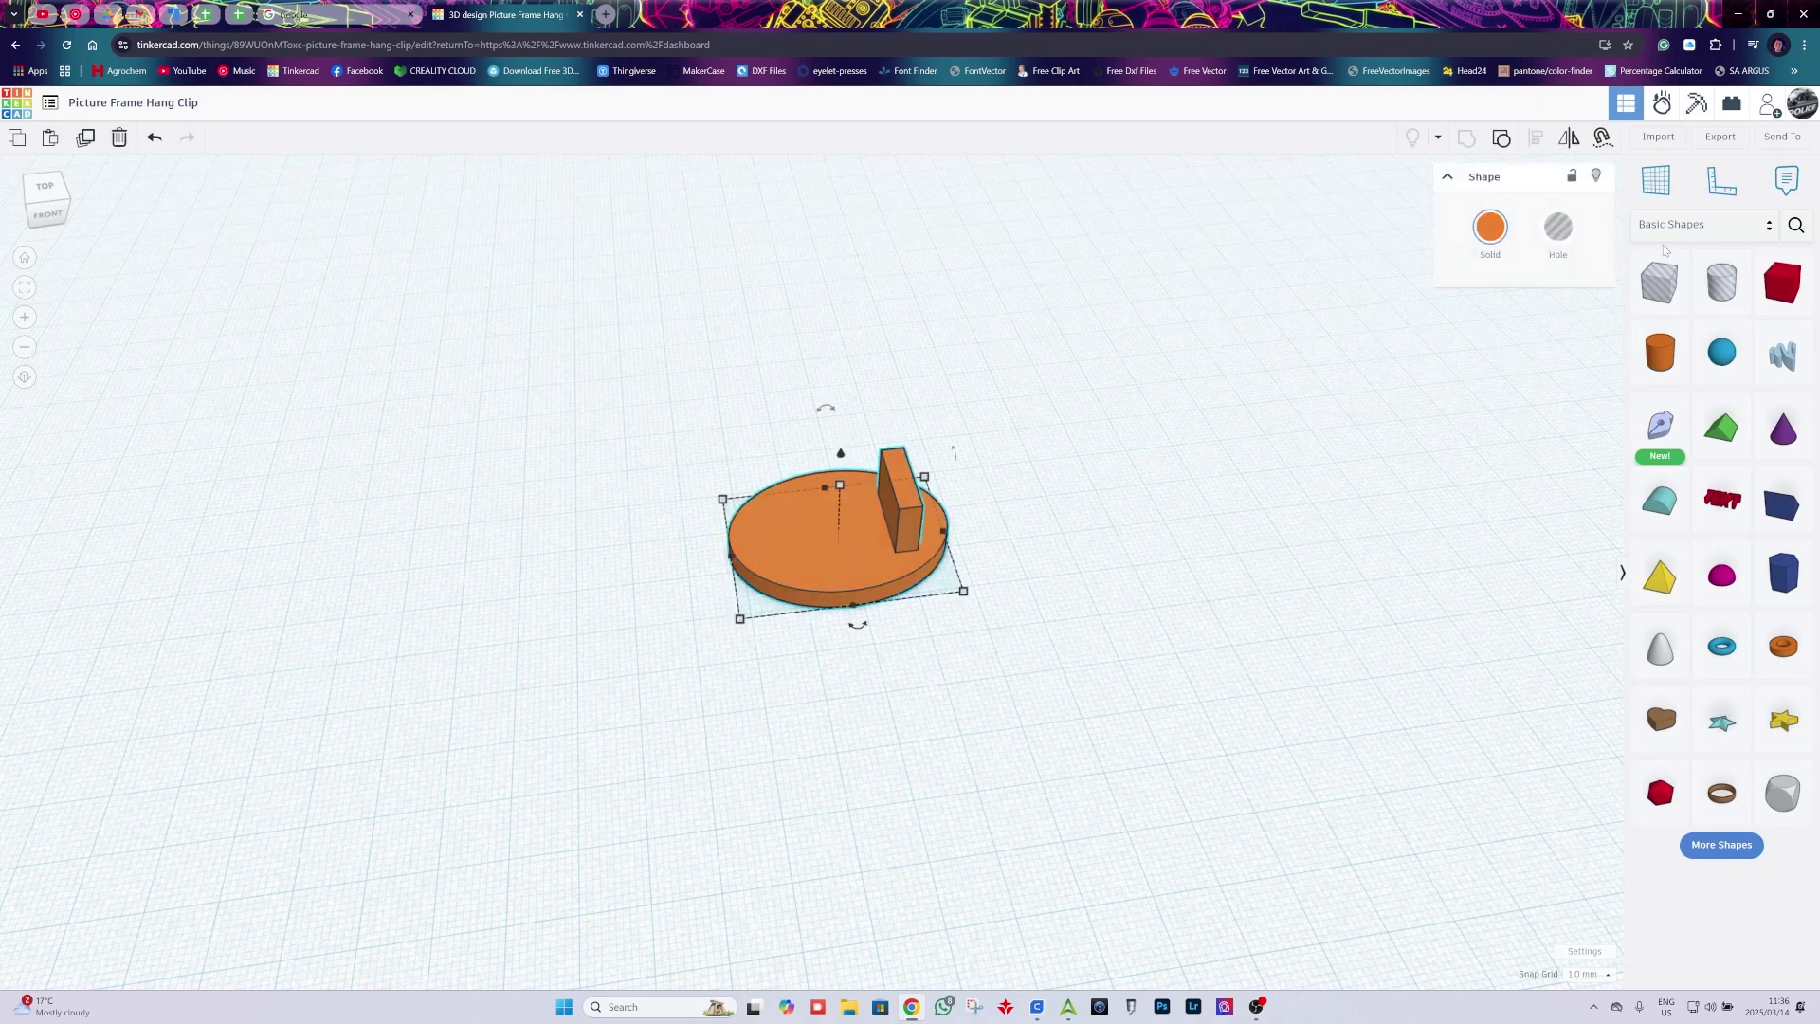
click(1719, 136)
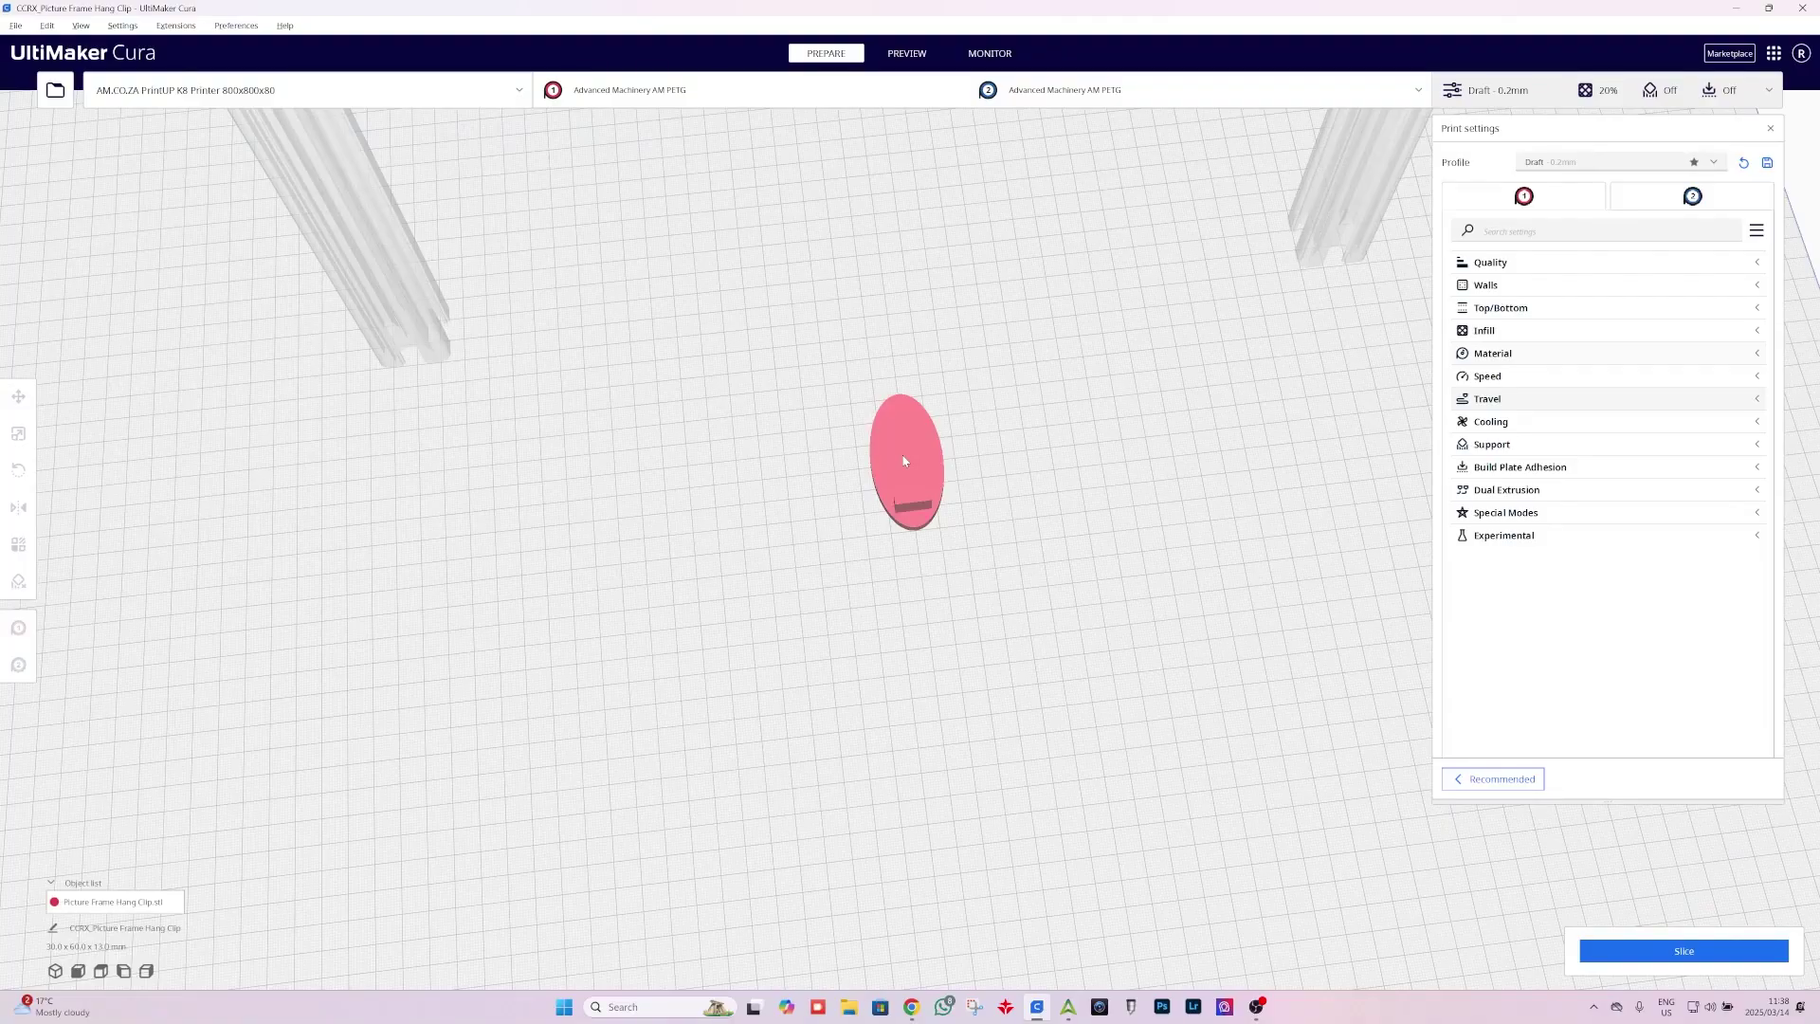
Zoom in and orbit around the hang clip to inspect its upright tab
click(904, 462)
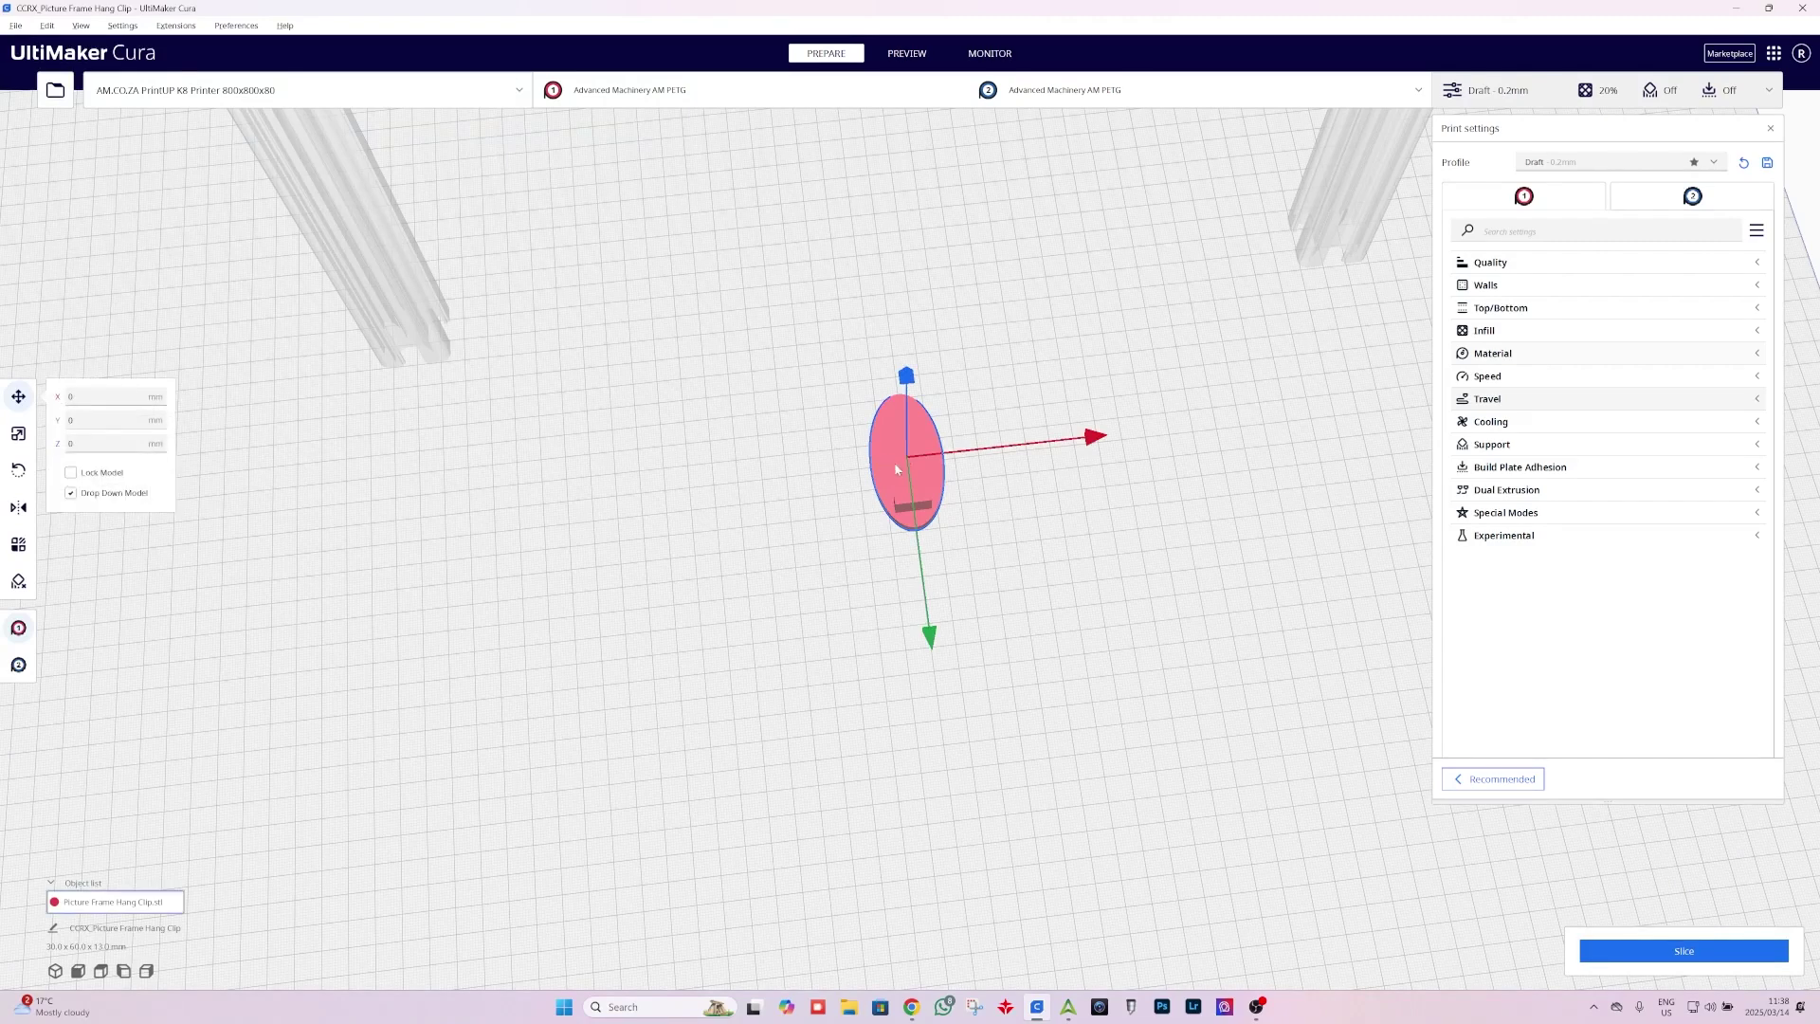
scroll(896, 468, up, 5)
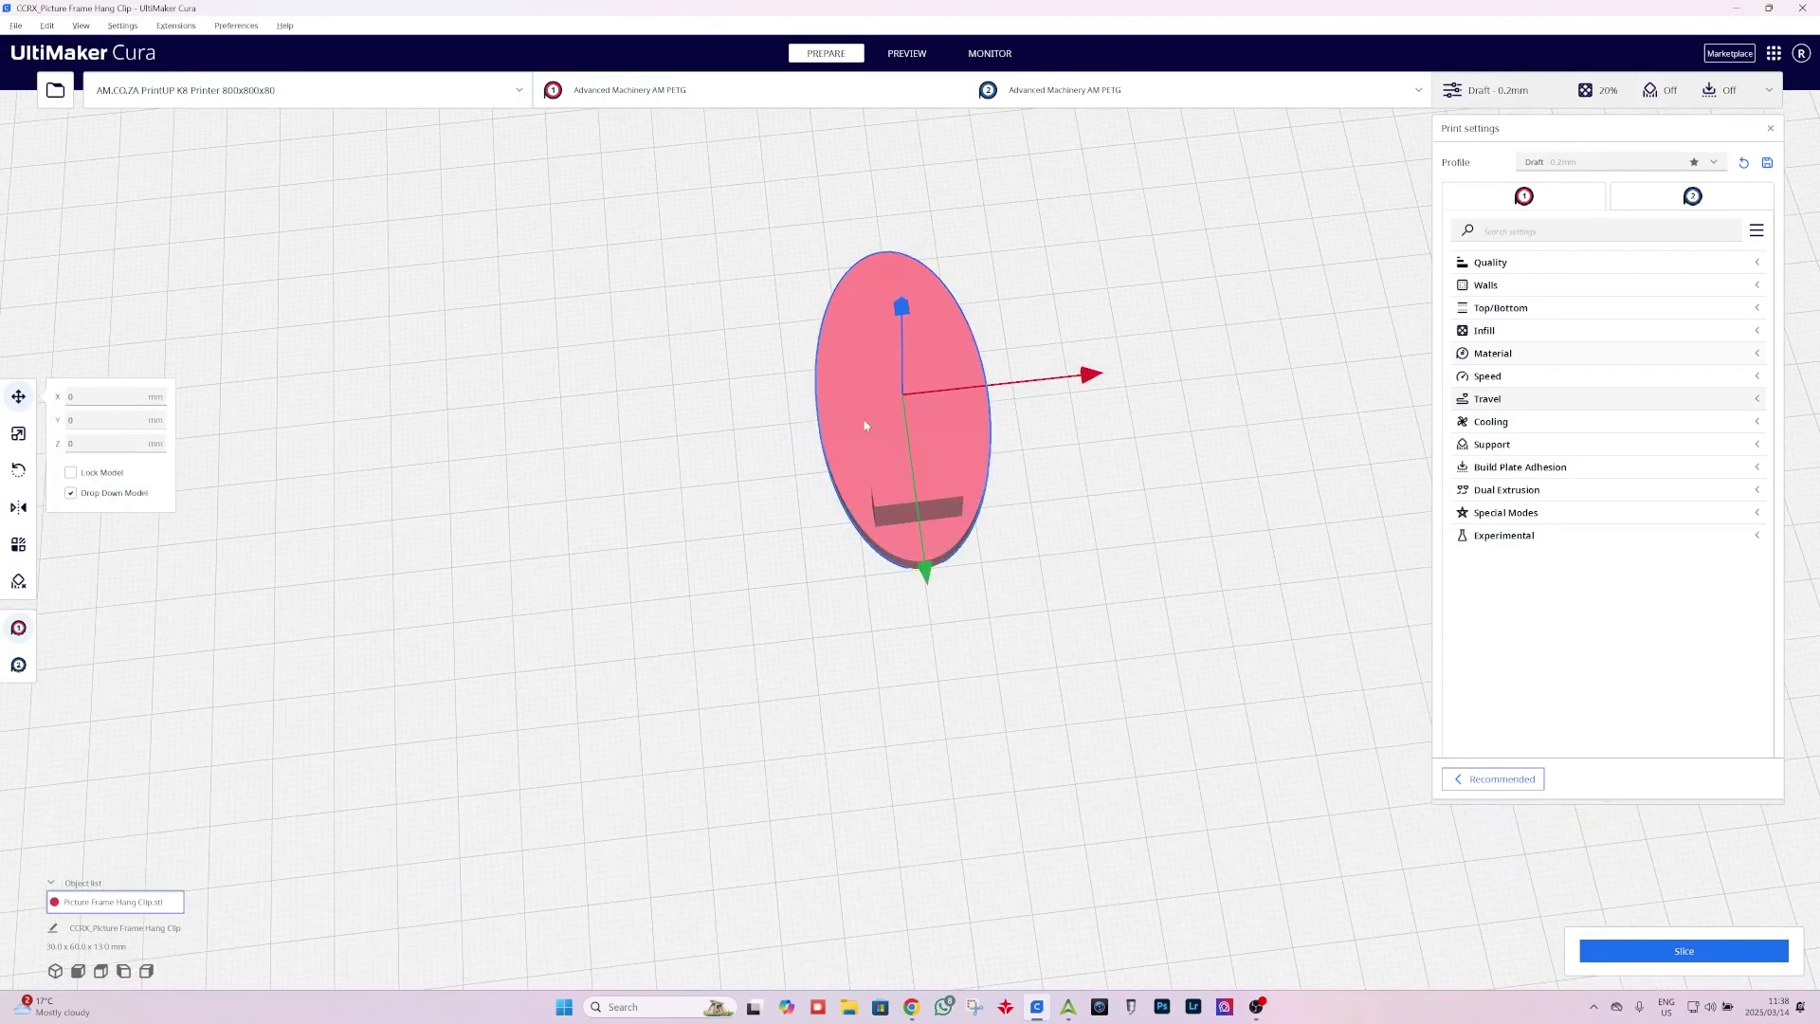
right_drag(883, 401, 748, 597)
click(749, 597)
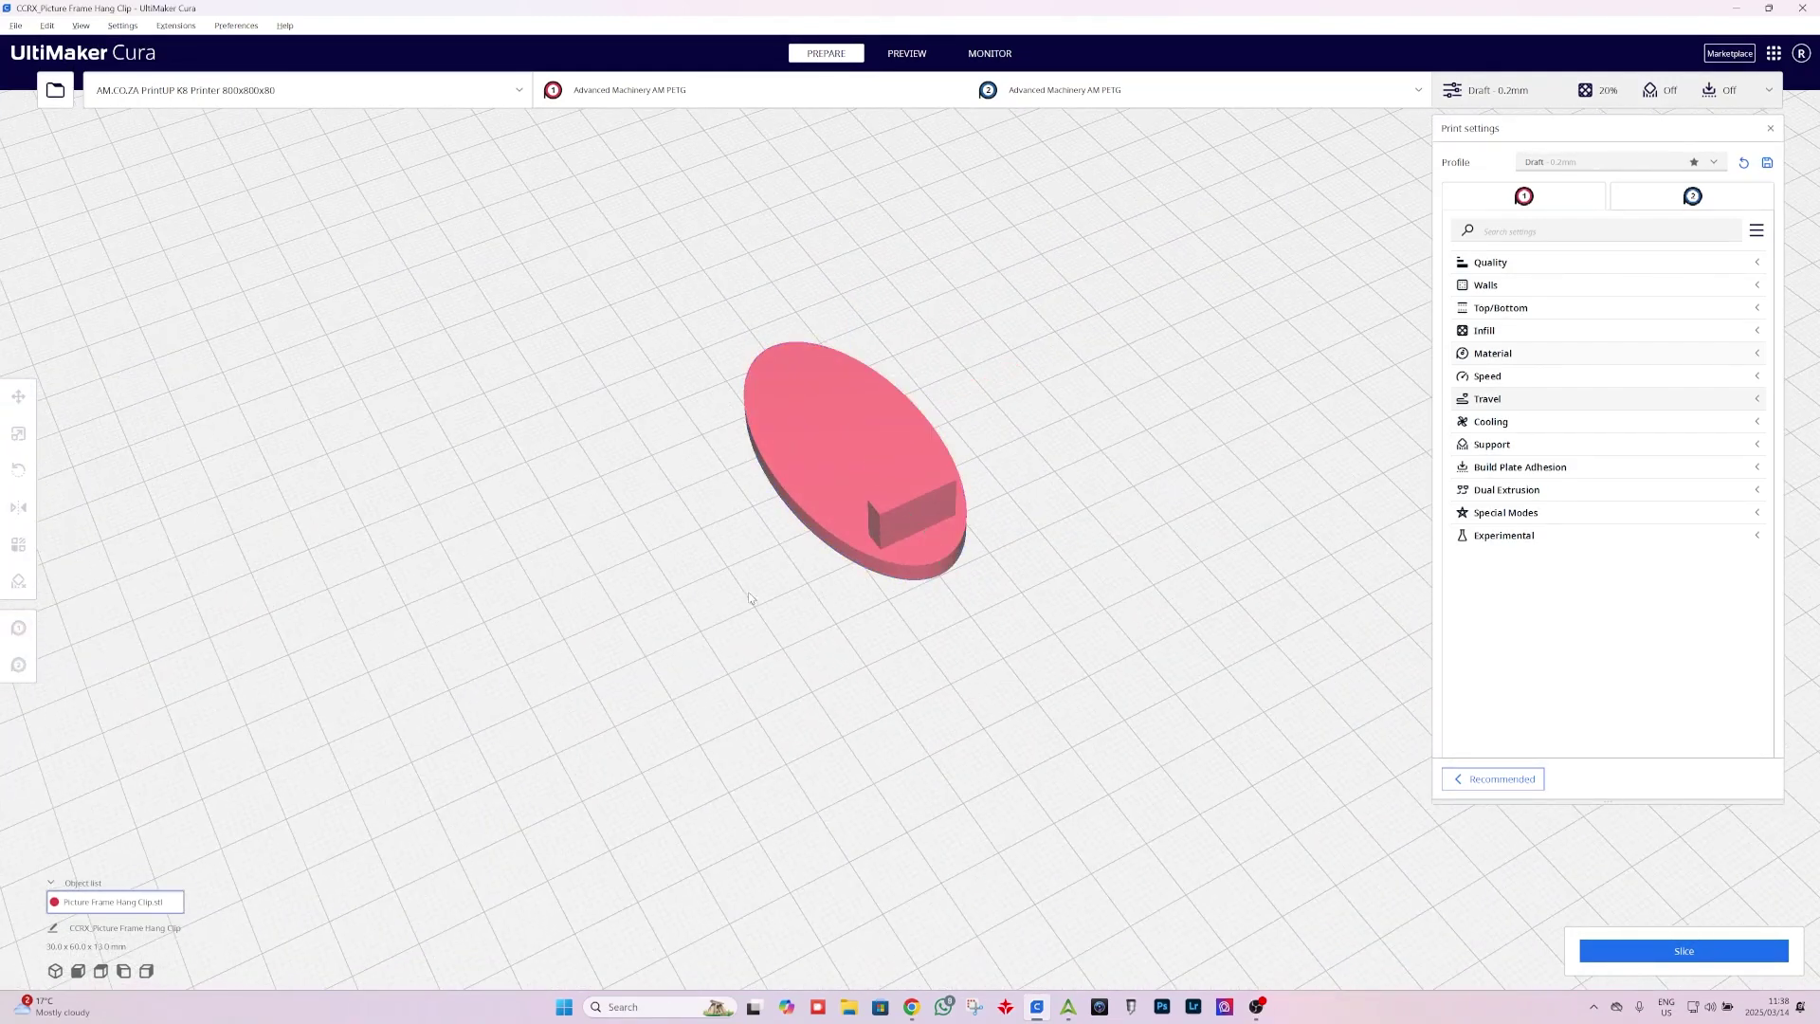
Multiply the selected clip with 9 copies, giving ten clips in total
right_click(849, 440)
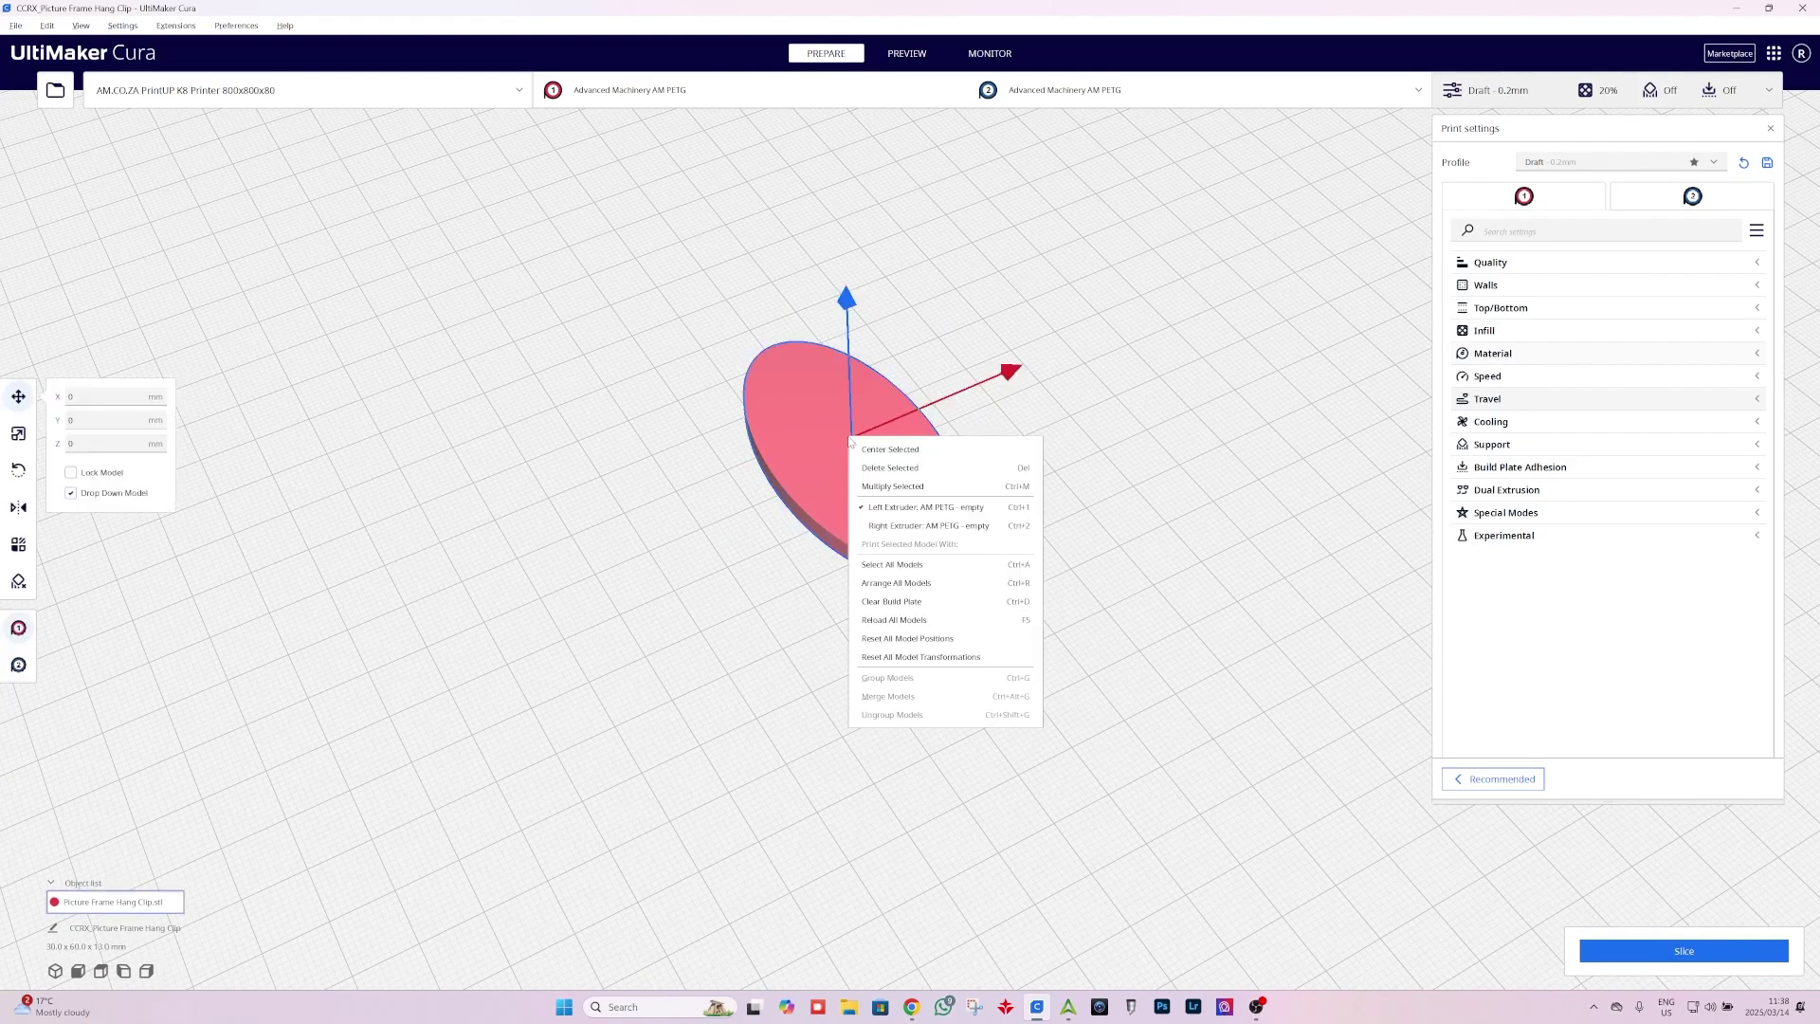
click(888, 487)
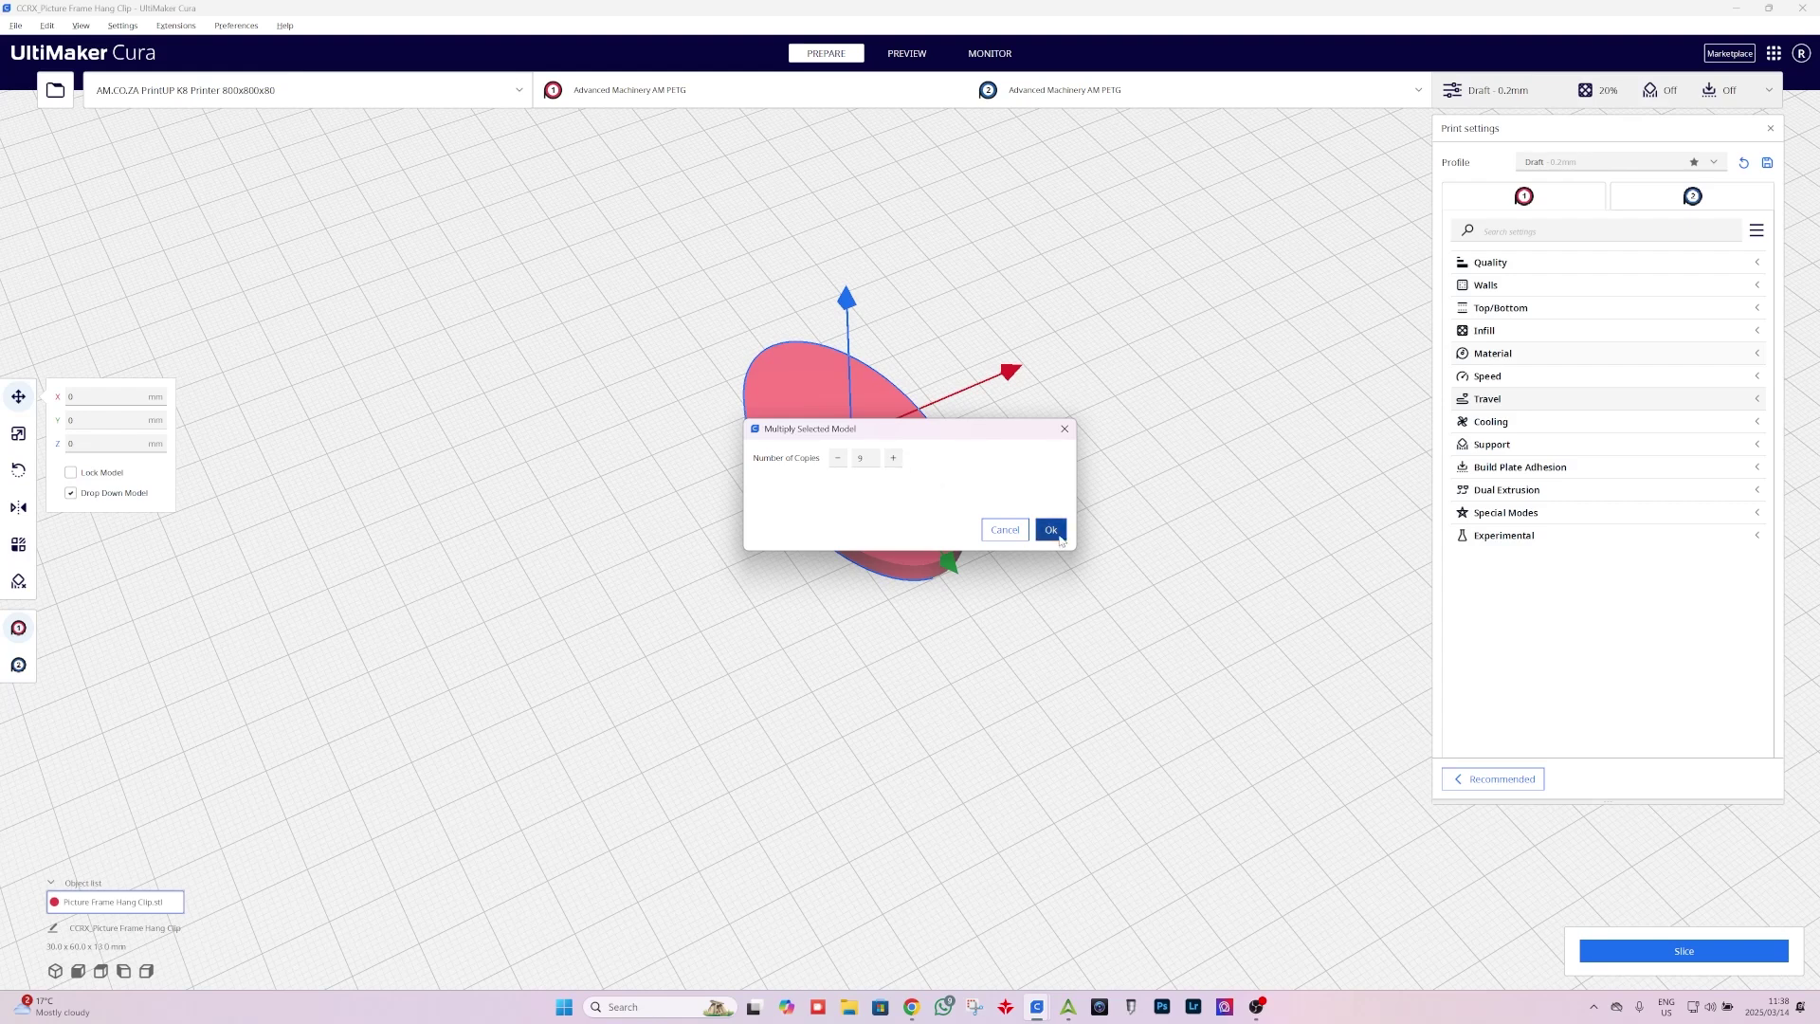
click(1049, 532)
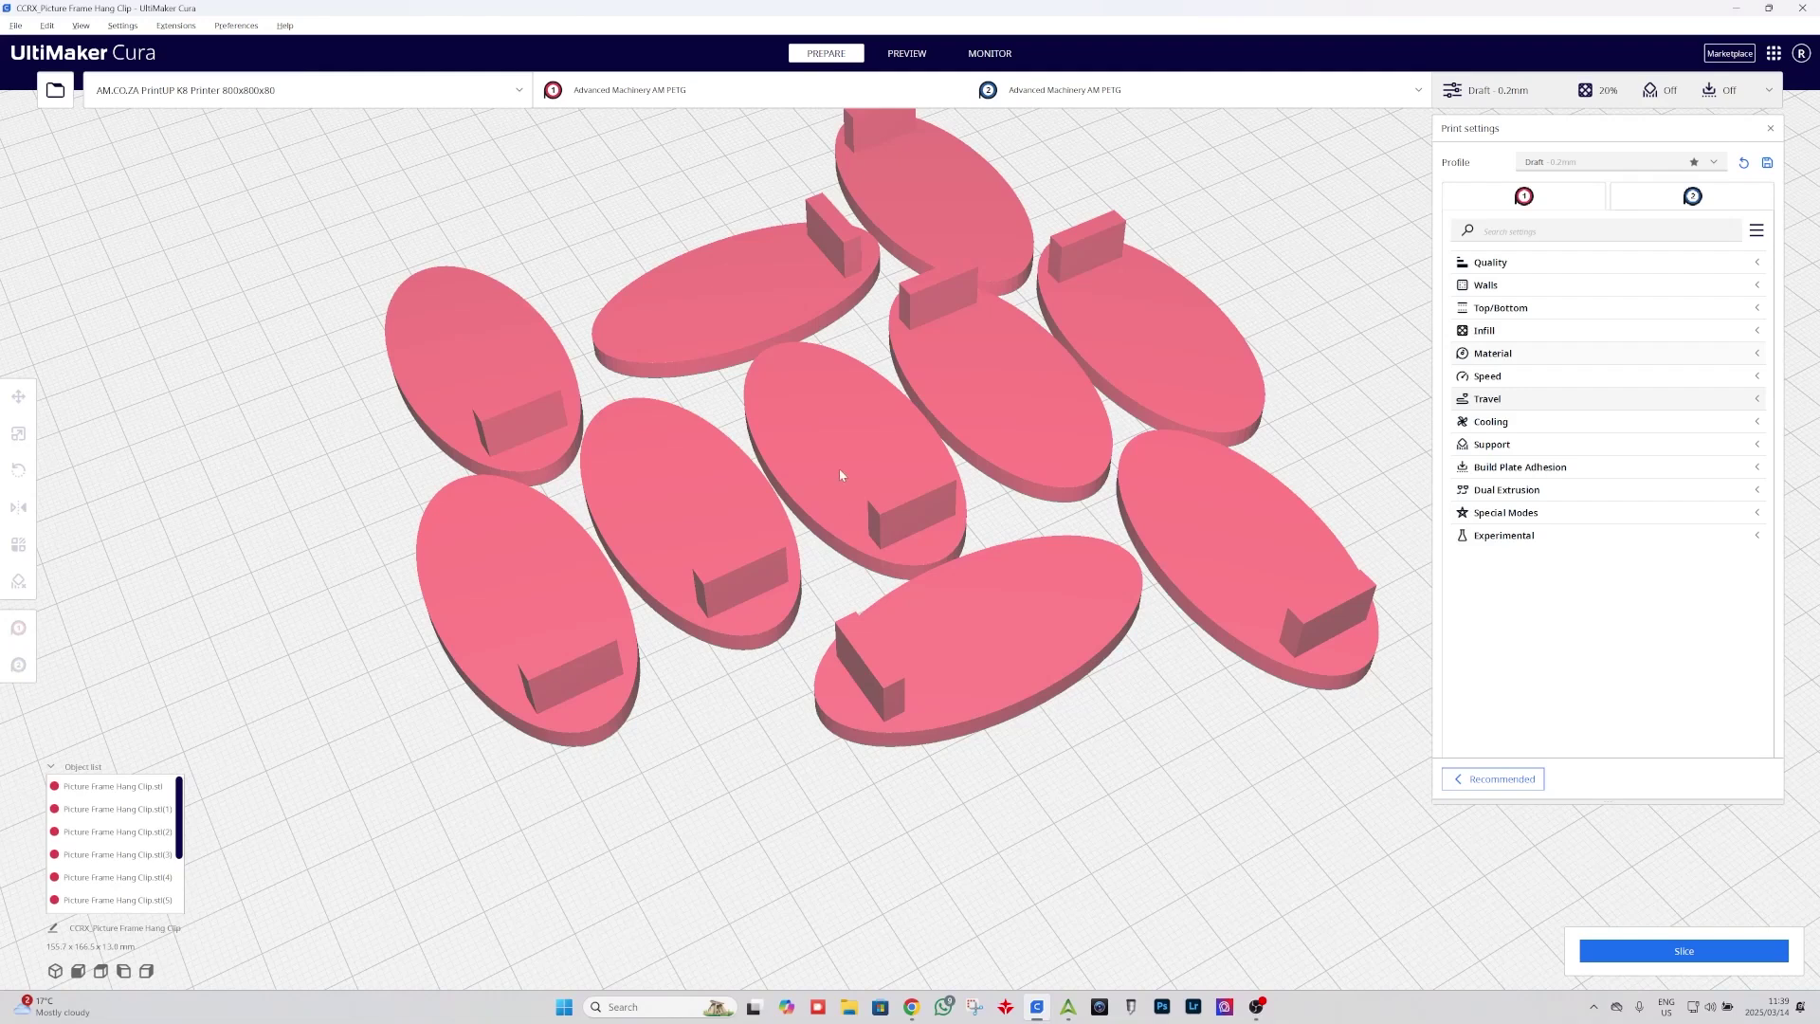
Select all ten clips and use Arrange All Models, then view the plate from below
right_click(840, 474)
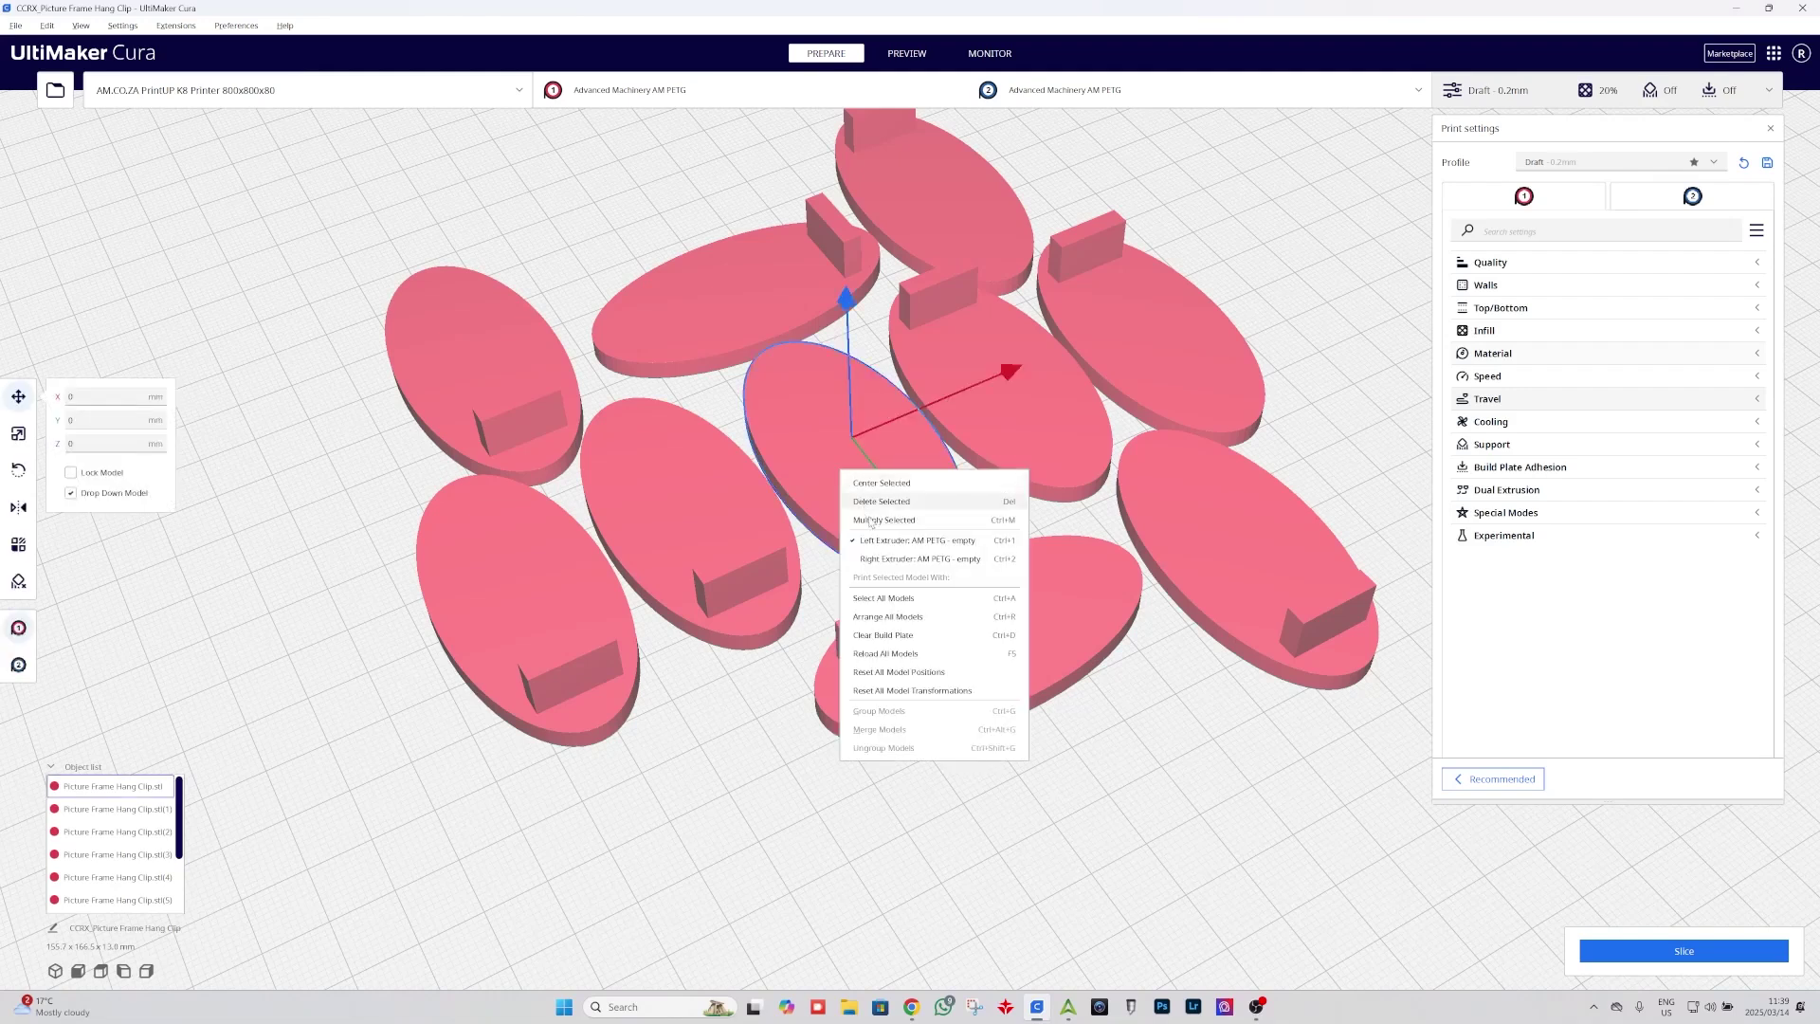
click(883, 598)
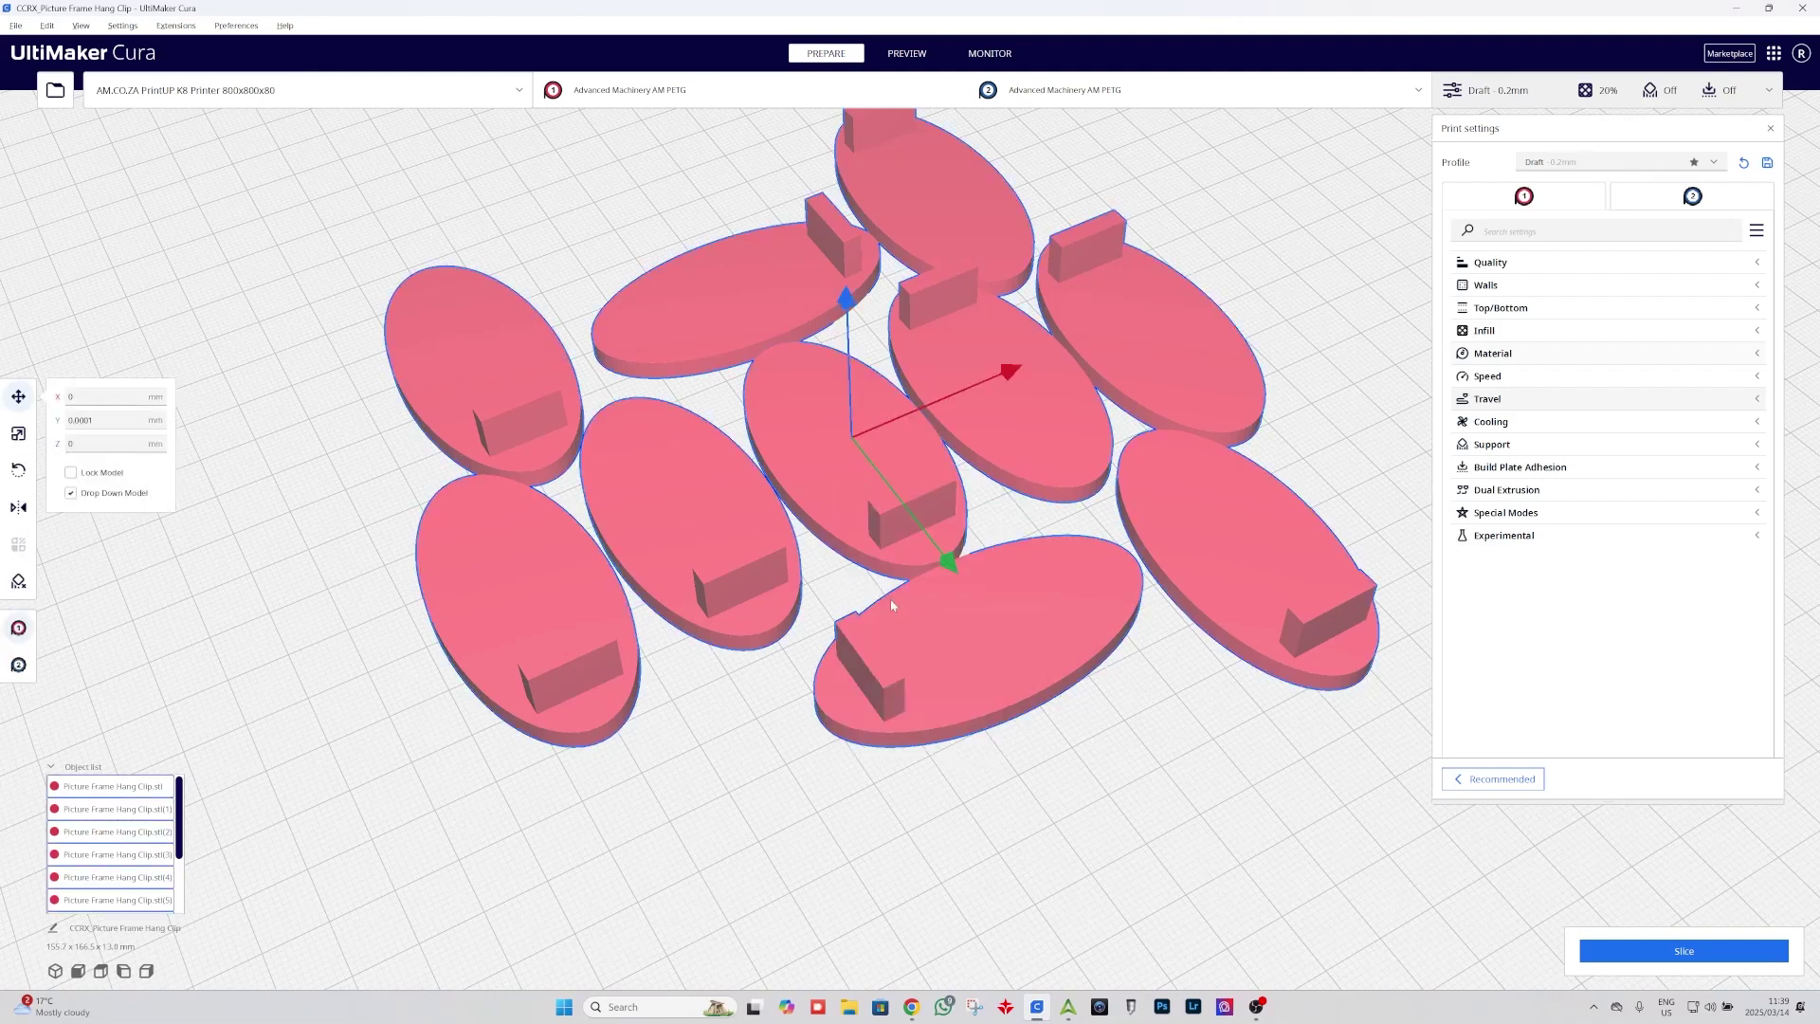
right_click(856, 480)
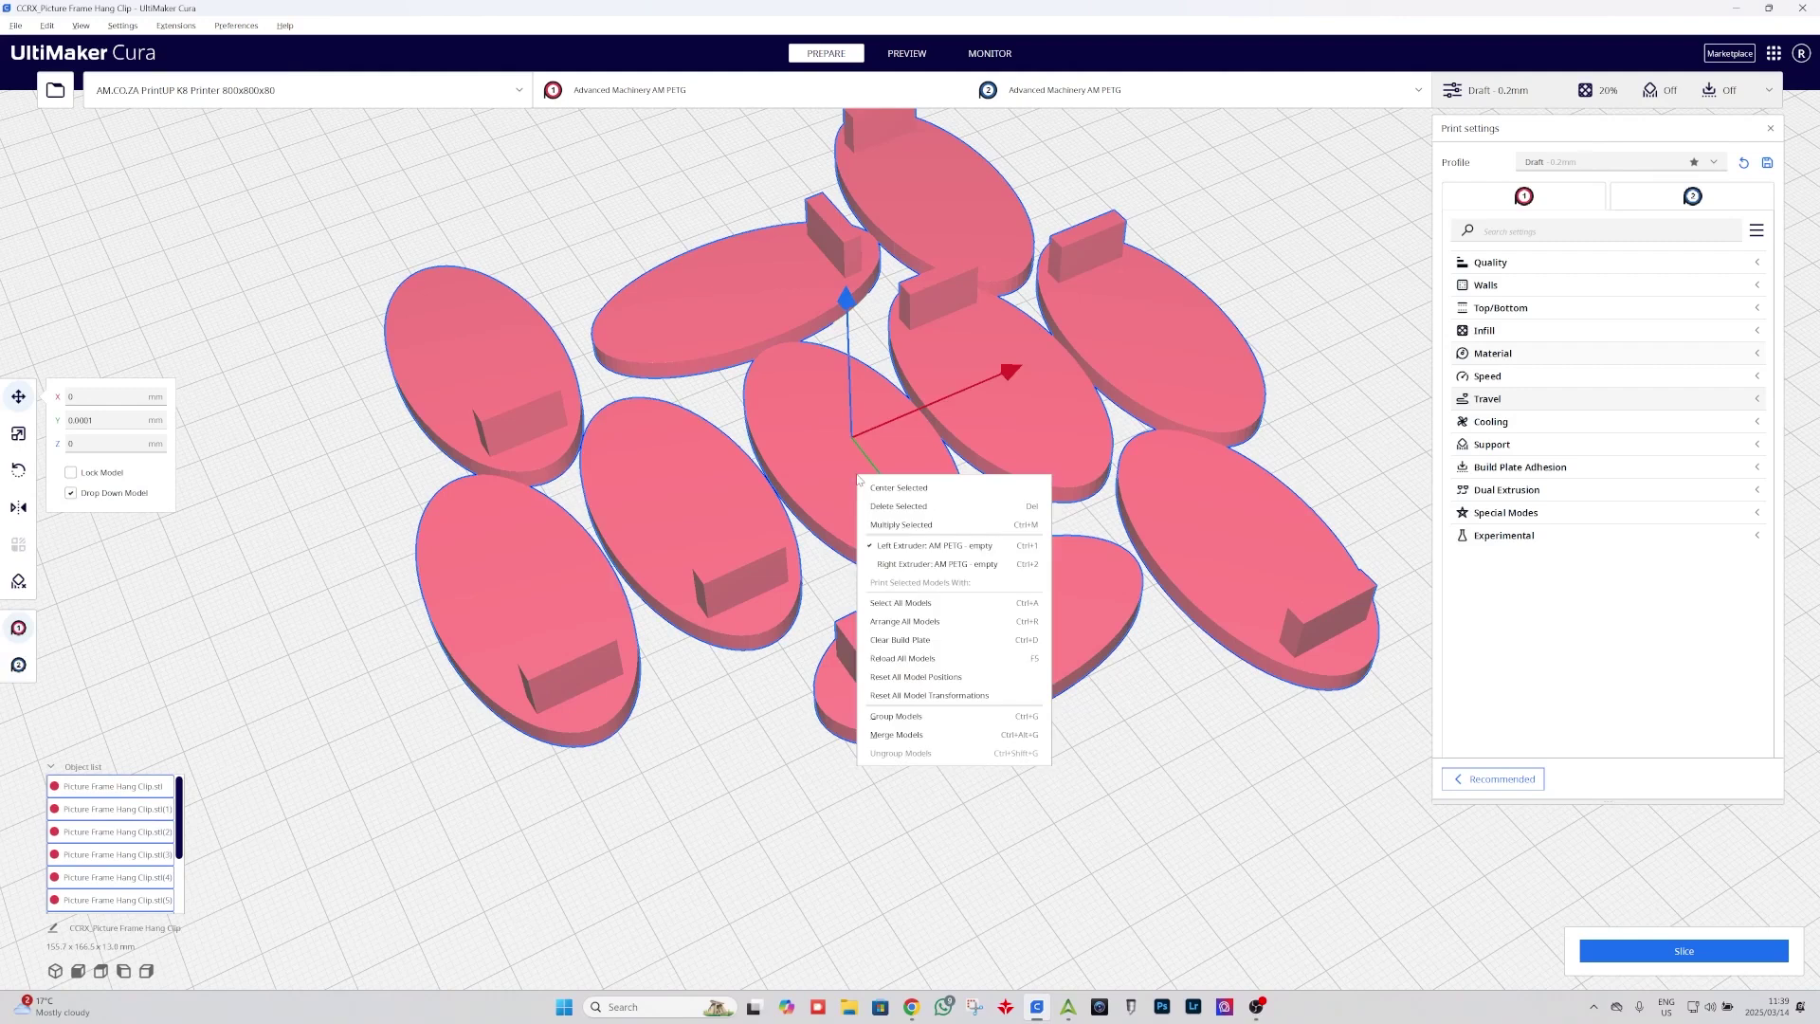
click(902, 623)
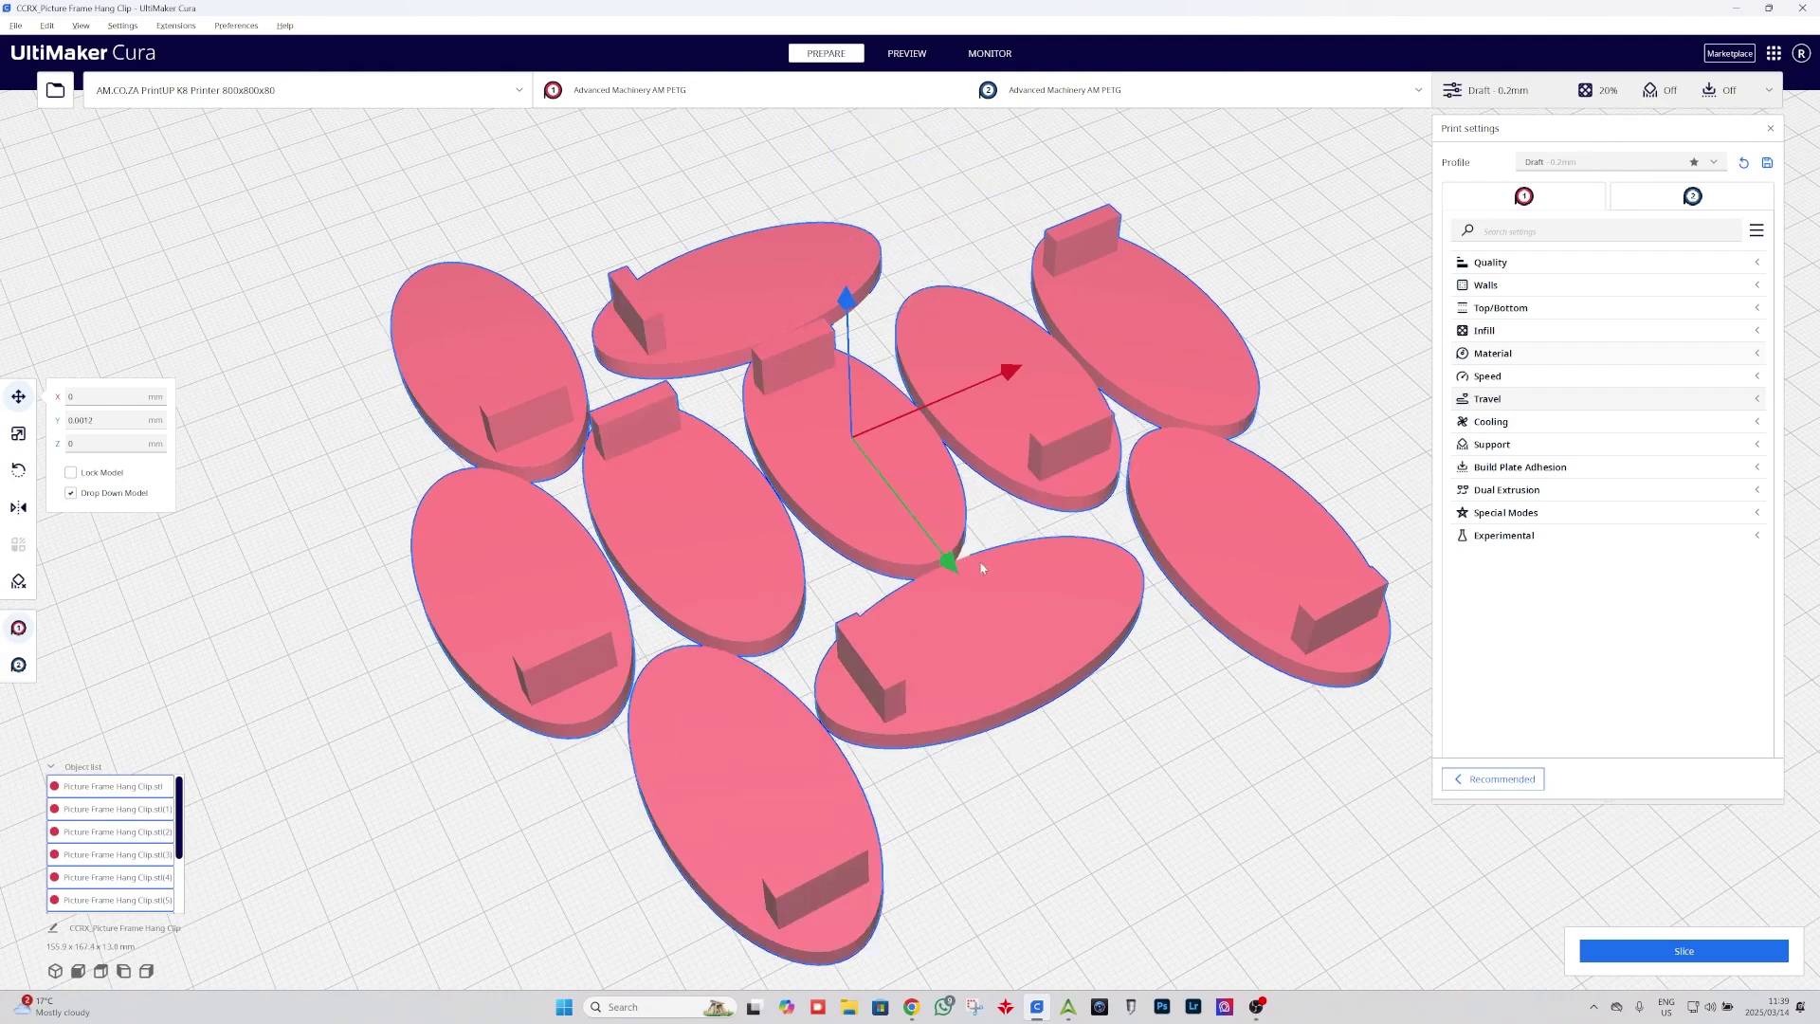
click(1069, 526)
right_drag(1071, 509, 1103, 589)
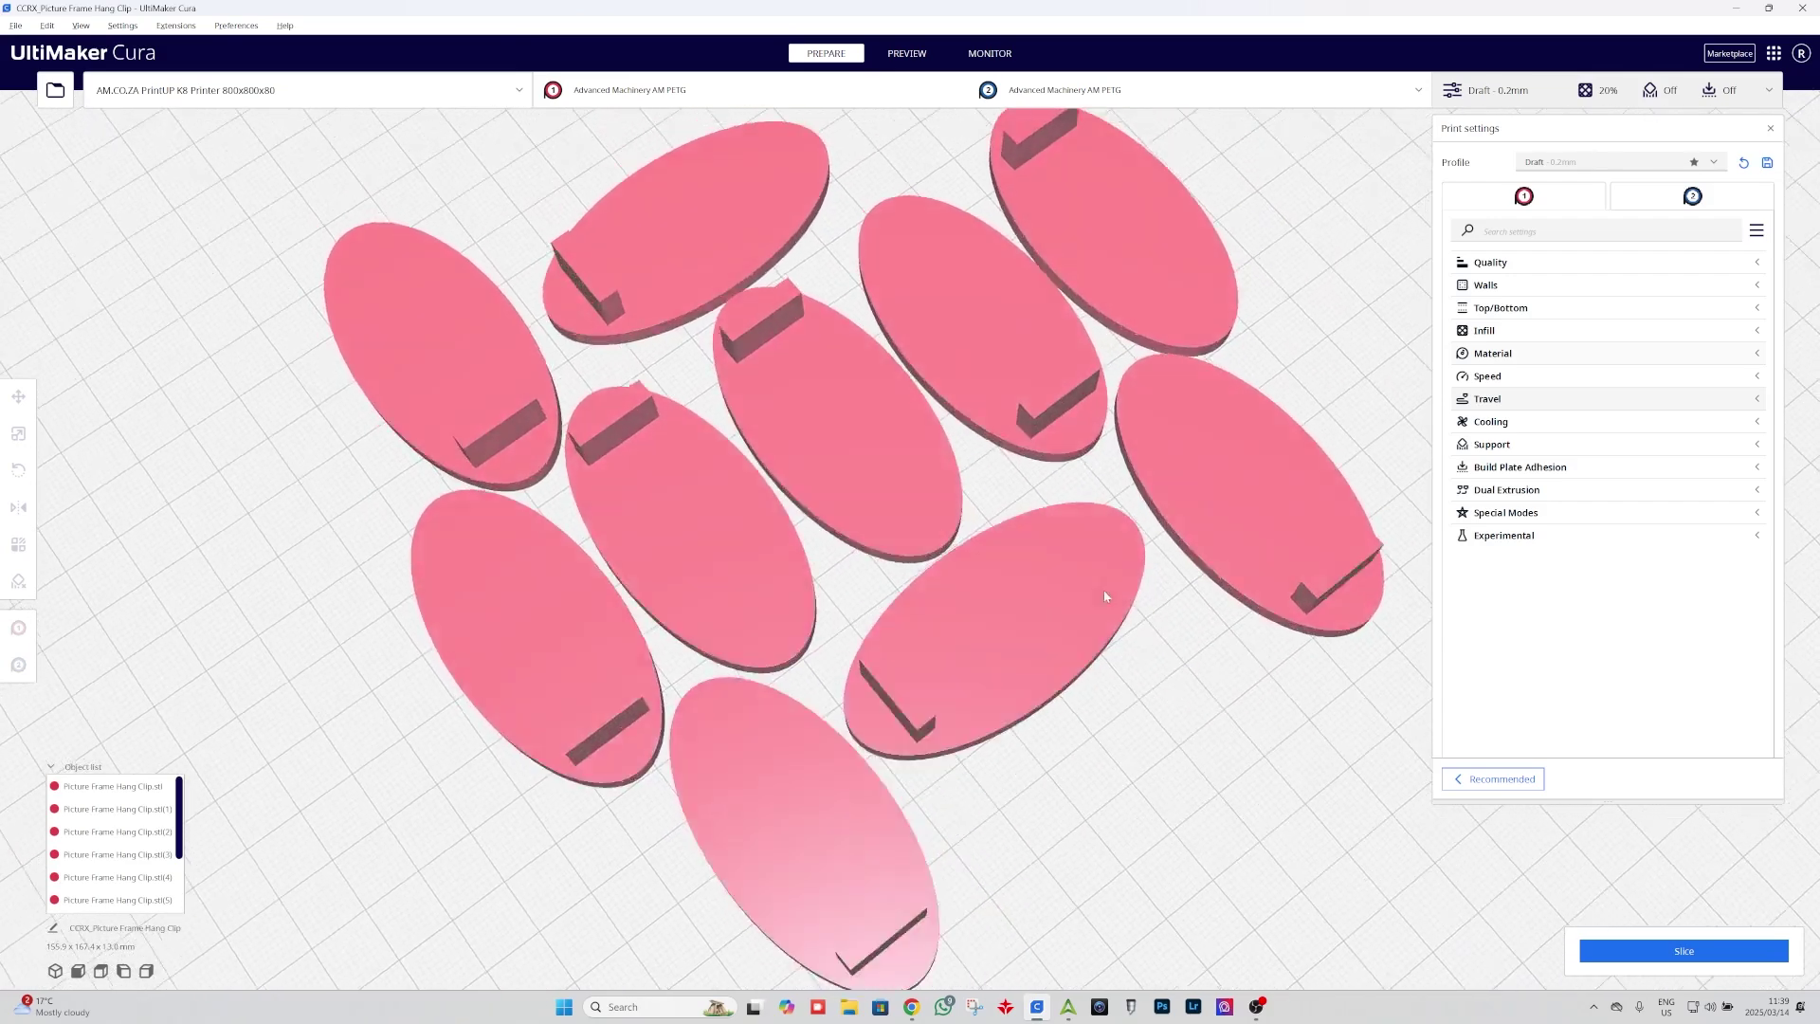